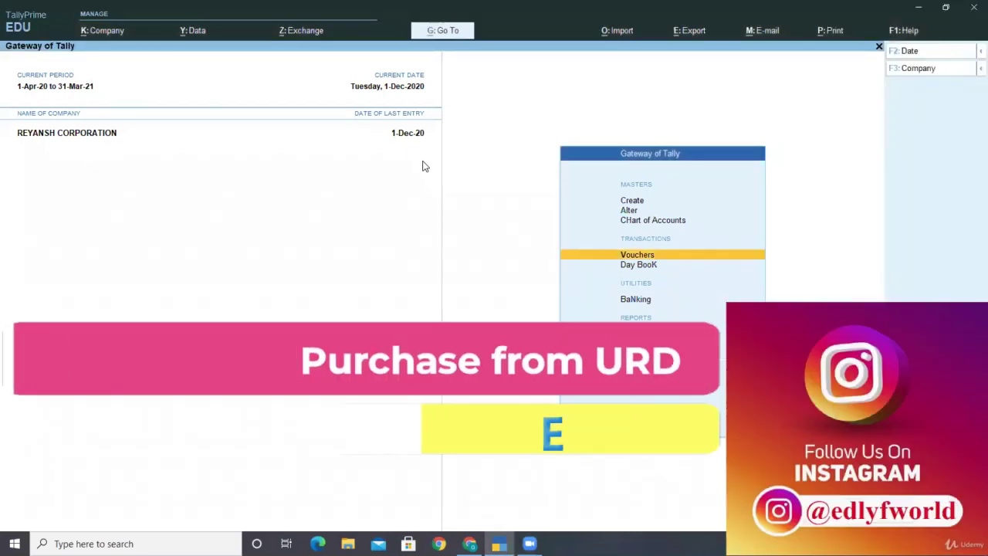
key(Up)
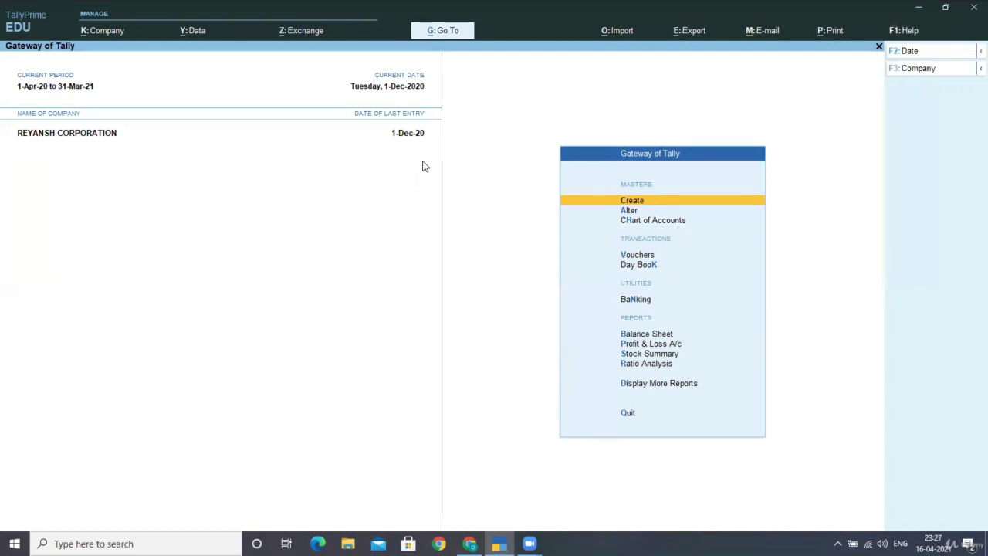
Step: Enable GST for Delhi with reverse-charge tax liability set to Yes, and save company features
key(F11)
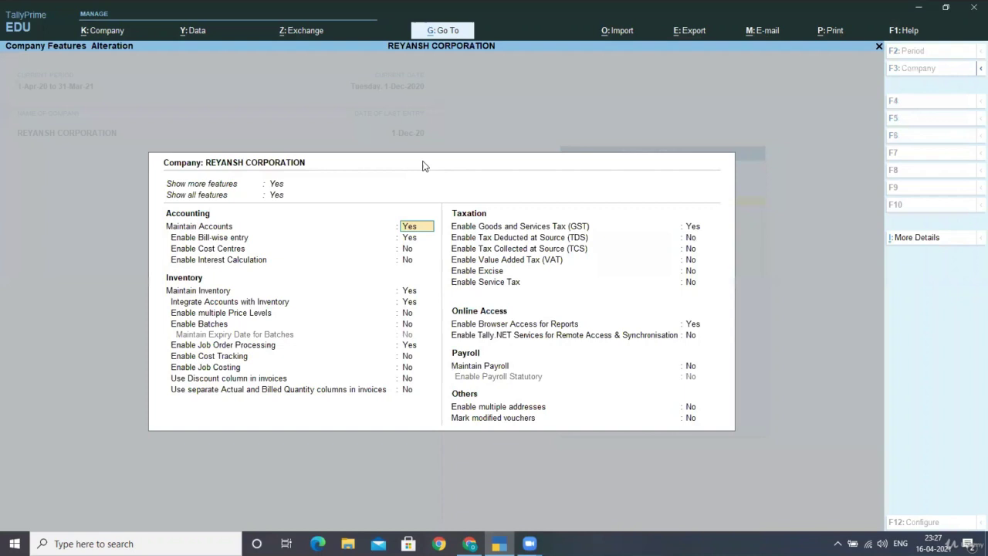
key(Down)
key(Down)
key(Down)
key(Down)
key(Down)
key(Down)
key(Down)
key(Down)
key(Down)
key(Down)
key(Down)
key(Down)
key(Down)
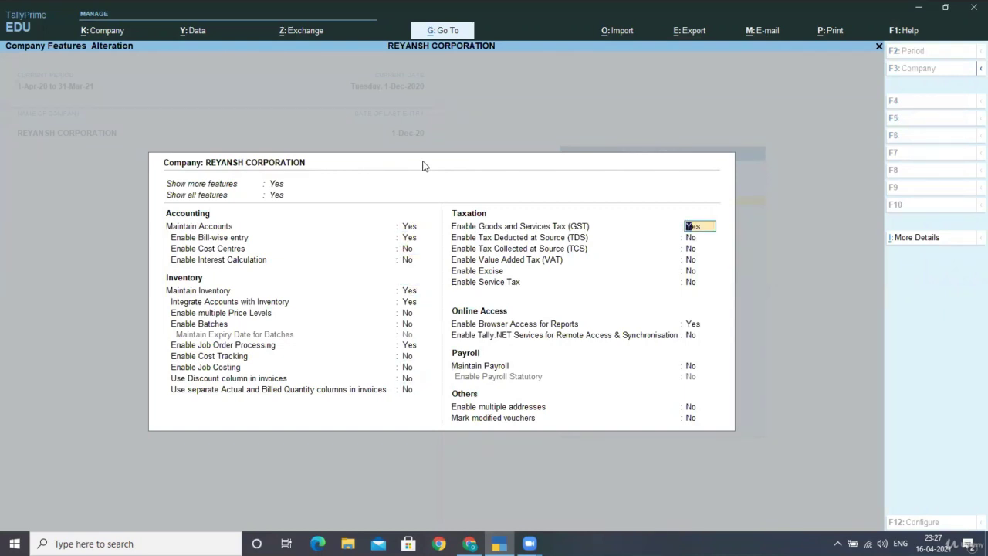
key(Return)
key(Return)
key(Return)
key(Return)
key(Return)
key(Return)
key(Return)
key(Return)
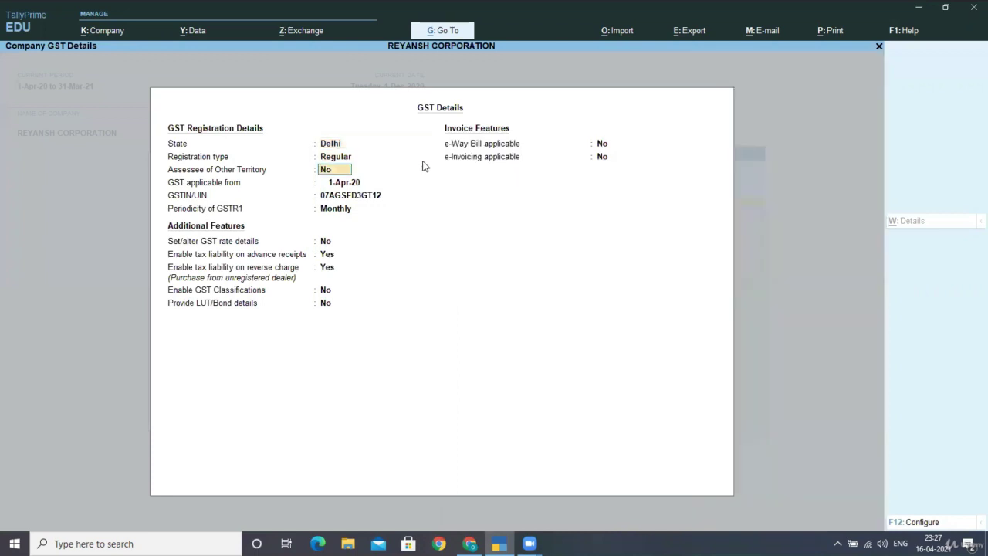
key(Return)
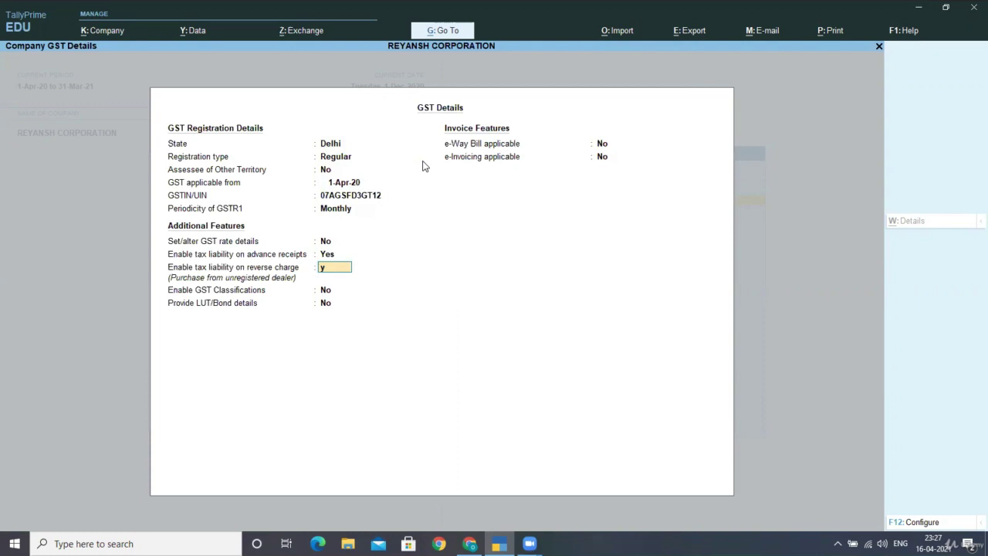
key(Return)
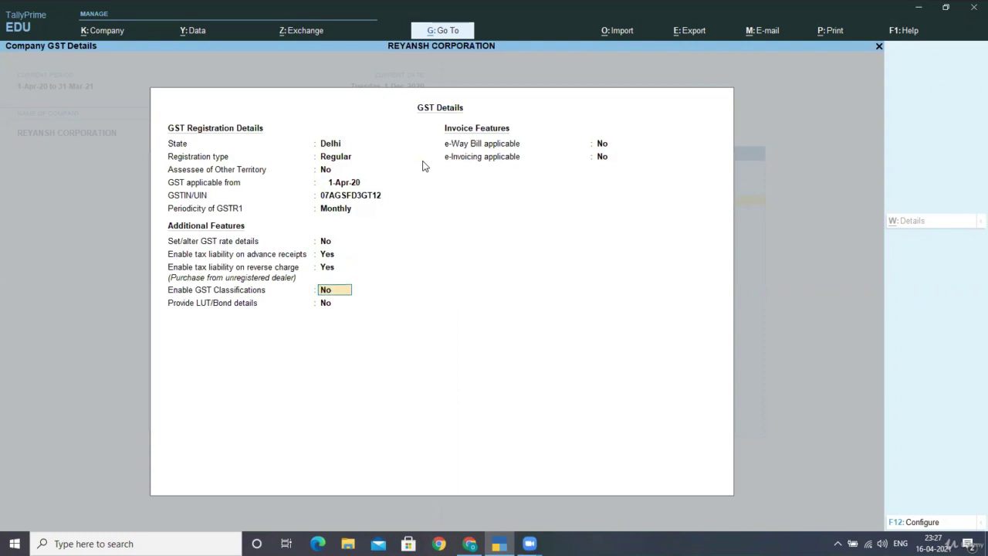
key(ctrl+a)
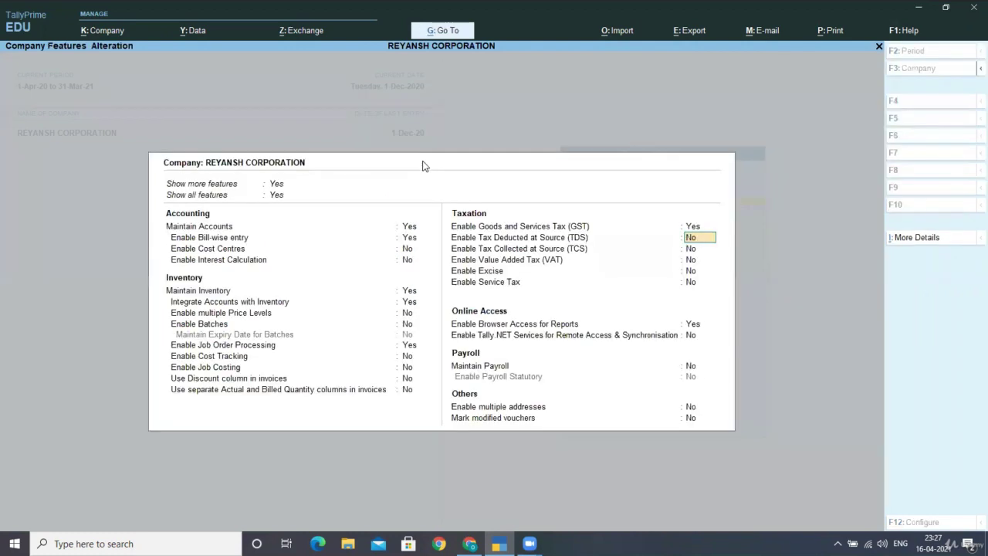
key(ctrl+a)
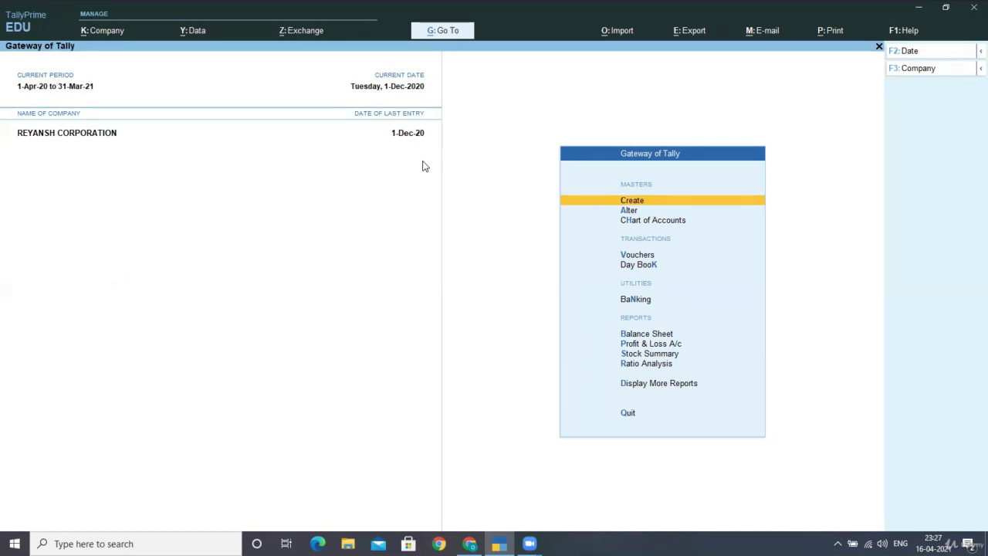
Step: Create the Unregistered Purchase ledger under Purchase Accounts, GST applicable, with Goods as supply type
key(Return)
key(Down)
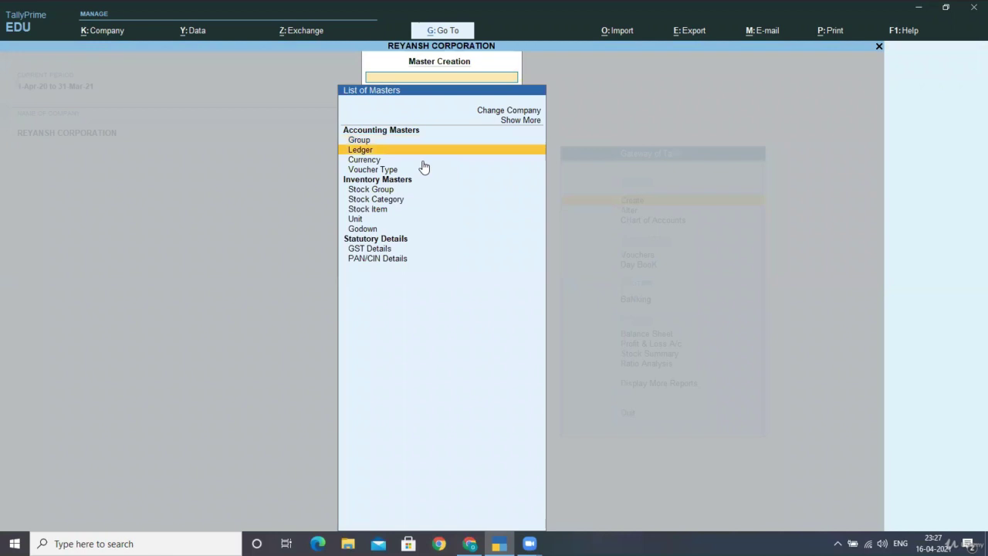
key(Return)
text(Unreg)
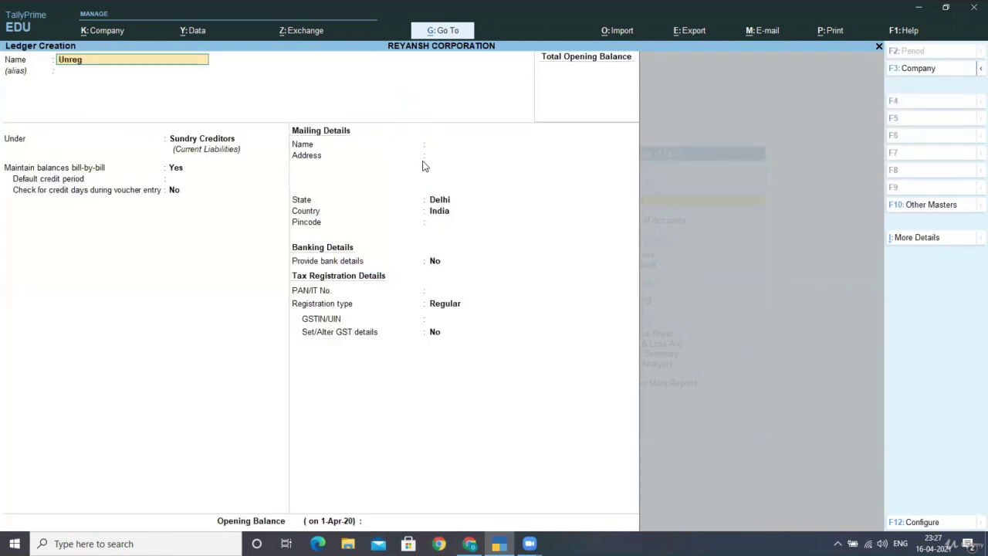
text(istered Purchases)
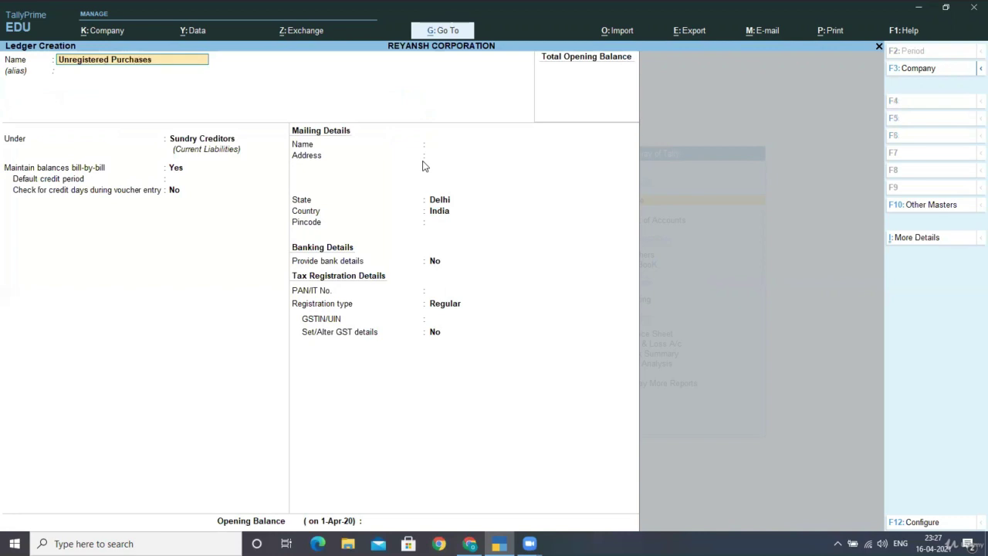
key(Return)
text(Pur)
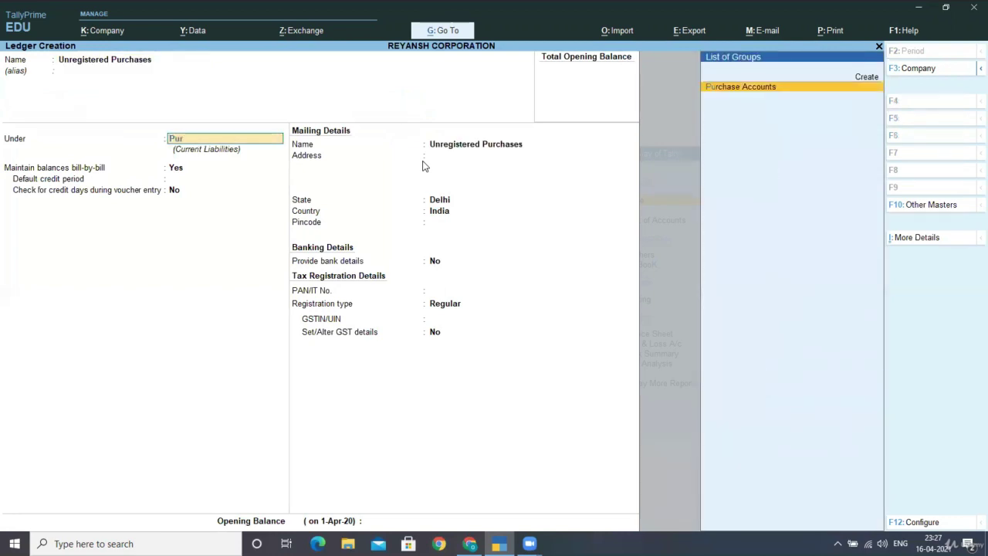
key(Return)
key(Return)
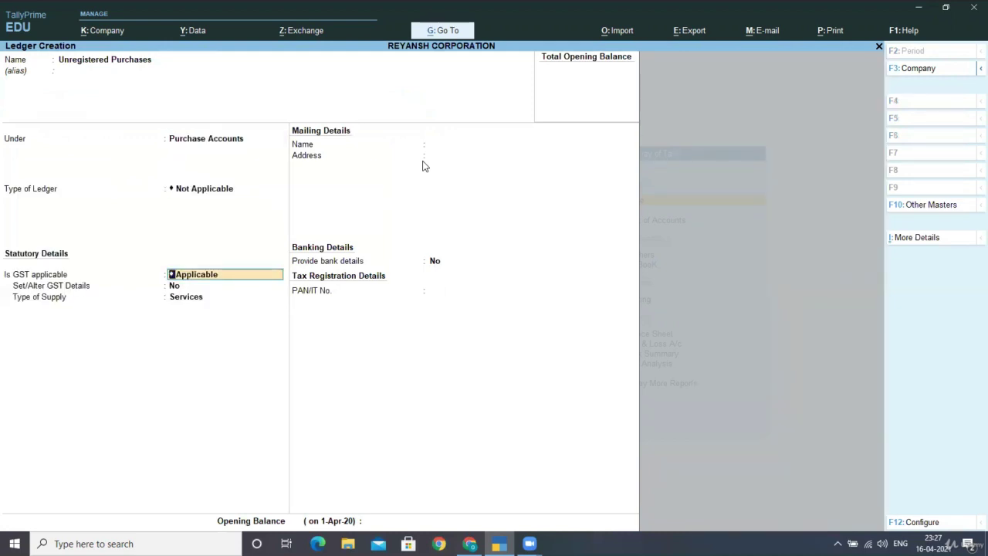
key(Return)
key(Return)
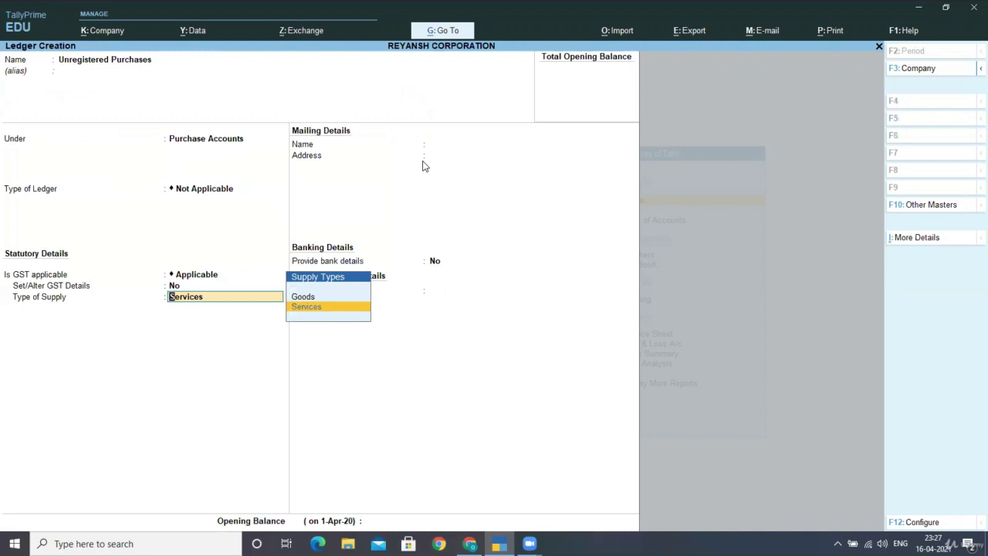
key(Up)
key(Return)
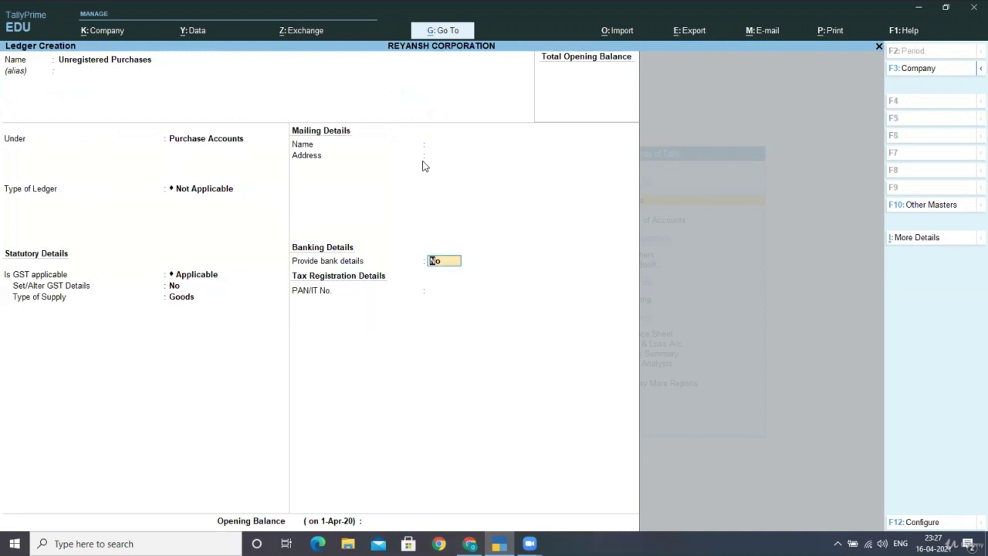
key(ctrl+a)
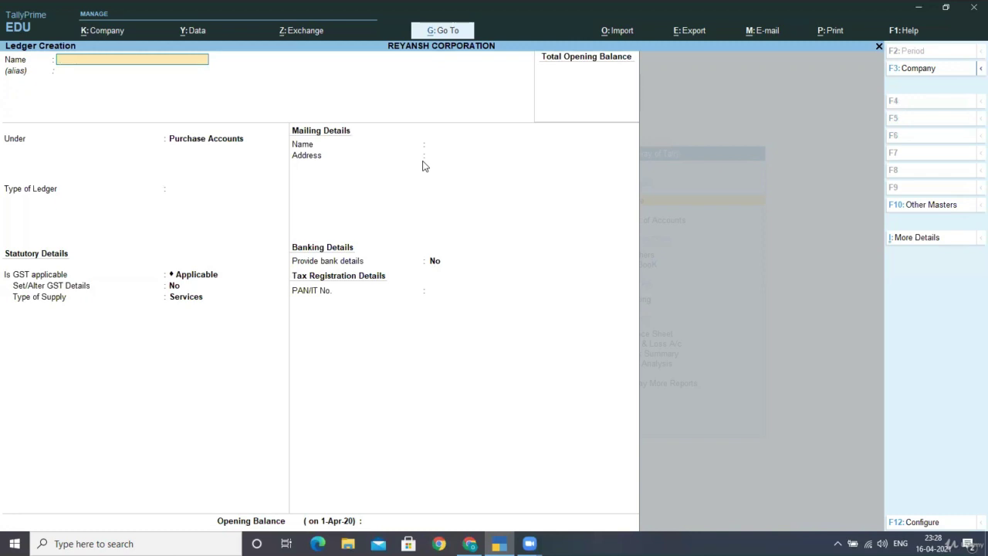
Step: Quit the blank ledger form and return to the Gateway of Tally
key(Escape)
key(y)
key(Escape)
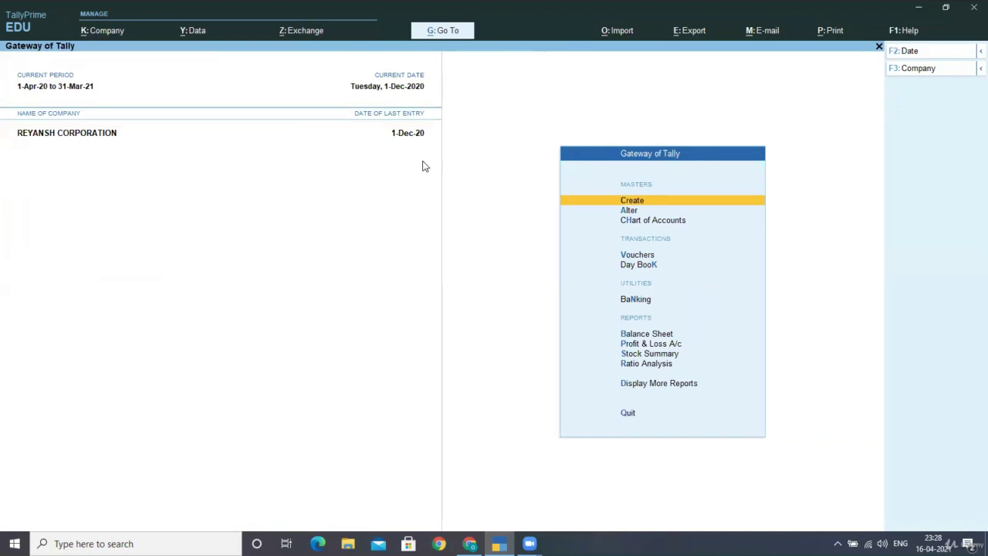
Step: Start a purchase voucher with supplier invoice number 532145, dated 1-Dec-20
key(Down)
key(Down)
key(Down)
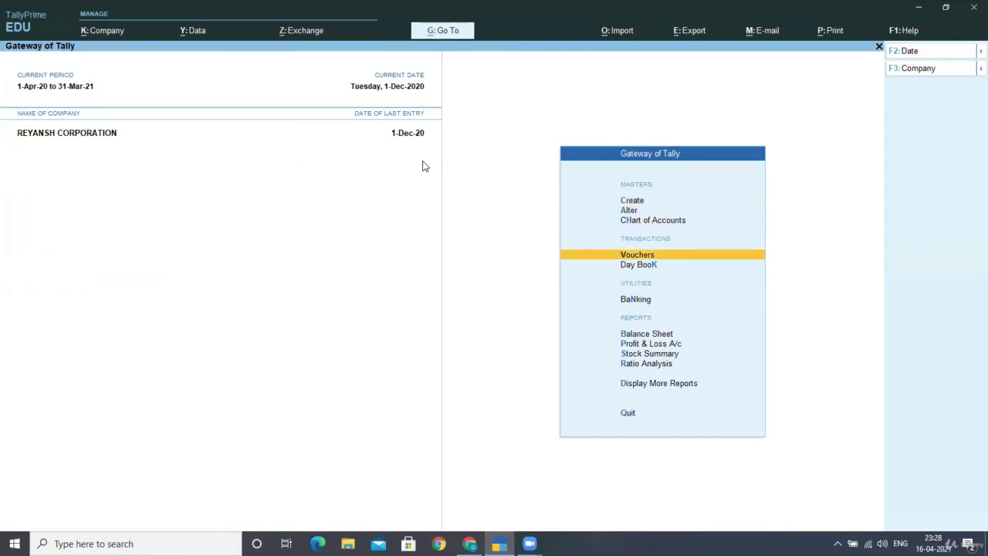
key(Return)
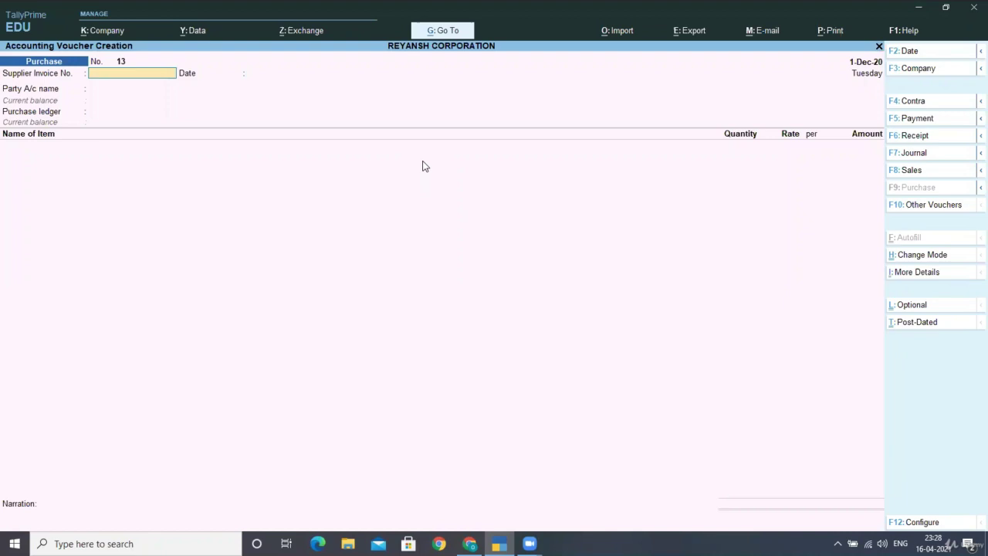
text(532145)
key(Return)
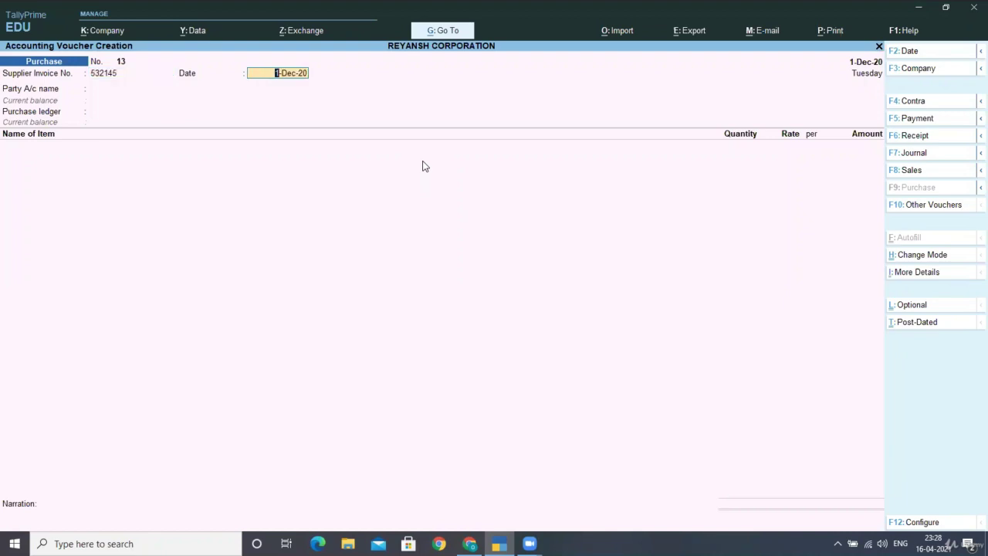
key(Return)
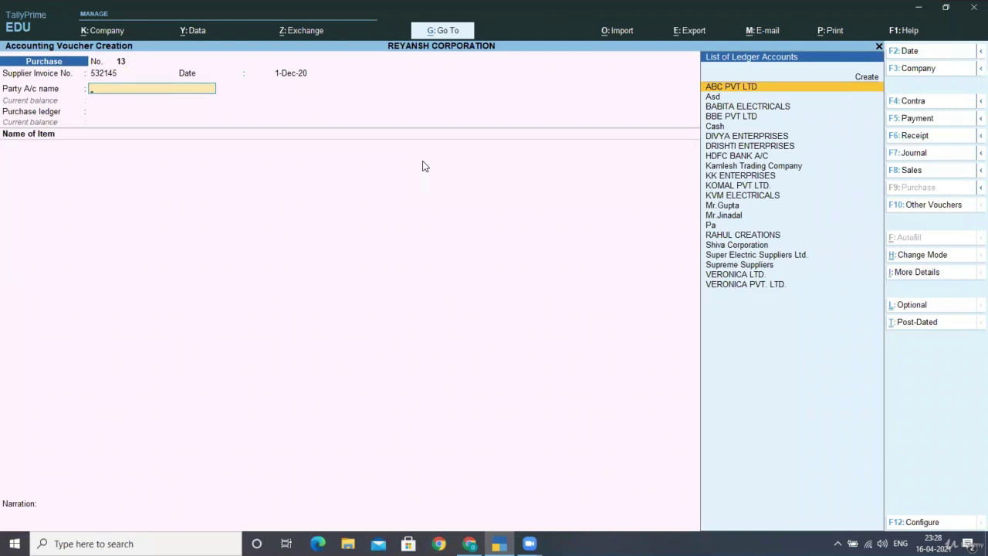
Step: Create a new supplier ledger with the supplier's name under Sundry Creditors, bill-by-bill kept on
key(alt+c)
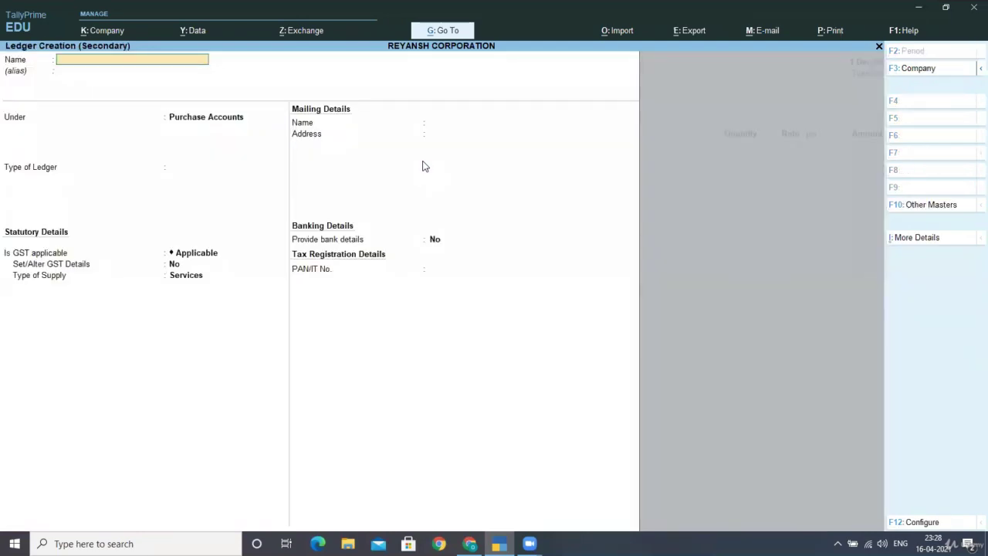
key(Return)
key(Return)
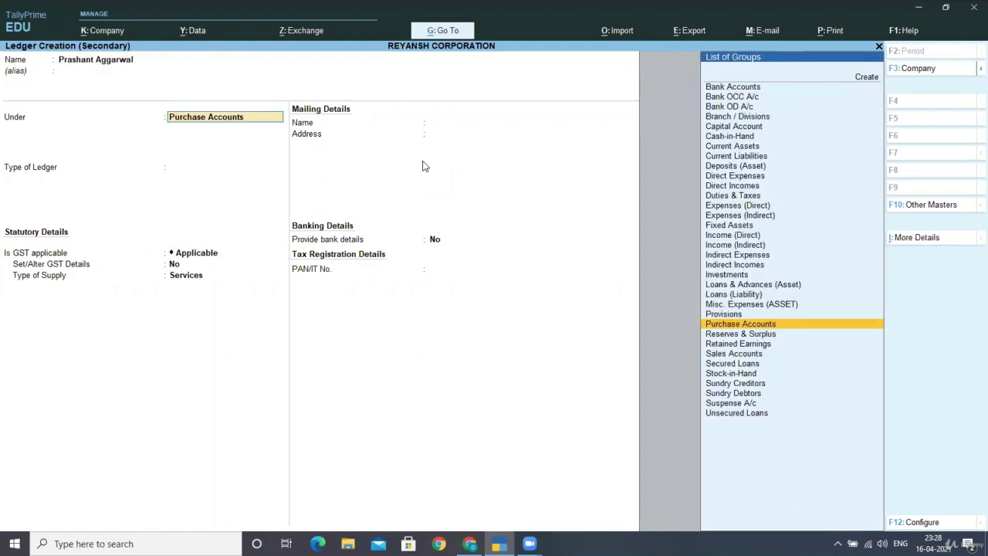
text(Sun)
key(Return)
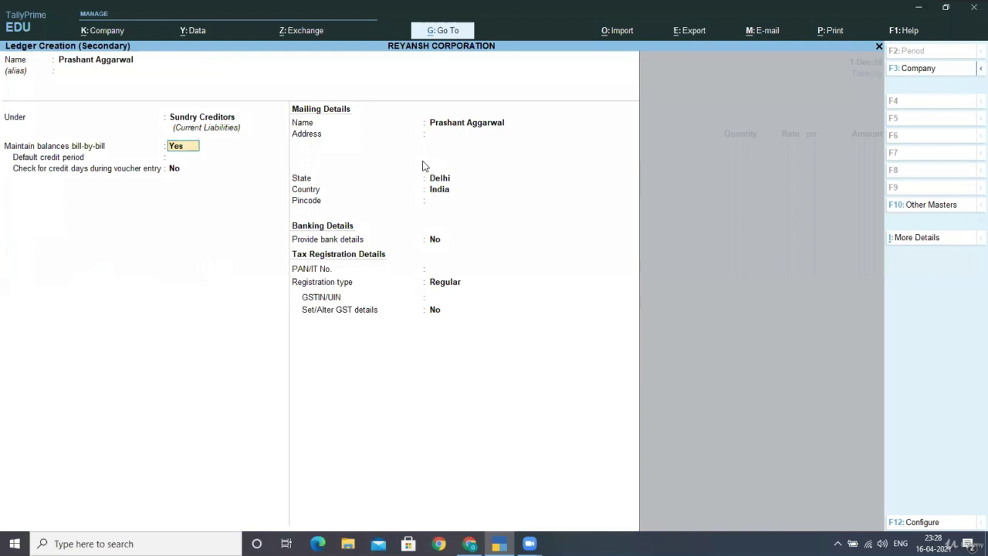
key(Return)
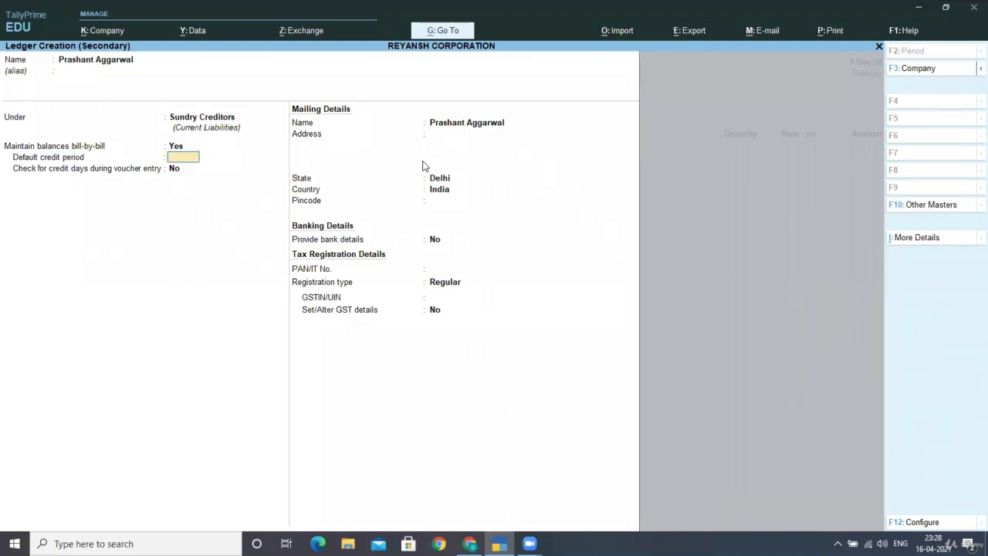
Step: Set the supplier's registration type to Unregistered and turn GST details on
key(Return)
key(Return)
key(Return)
key(Return)
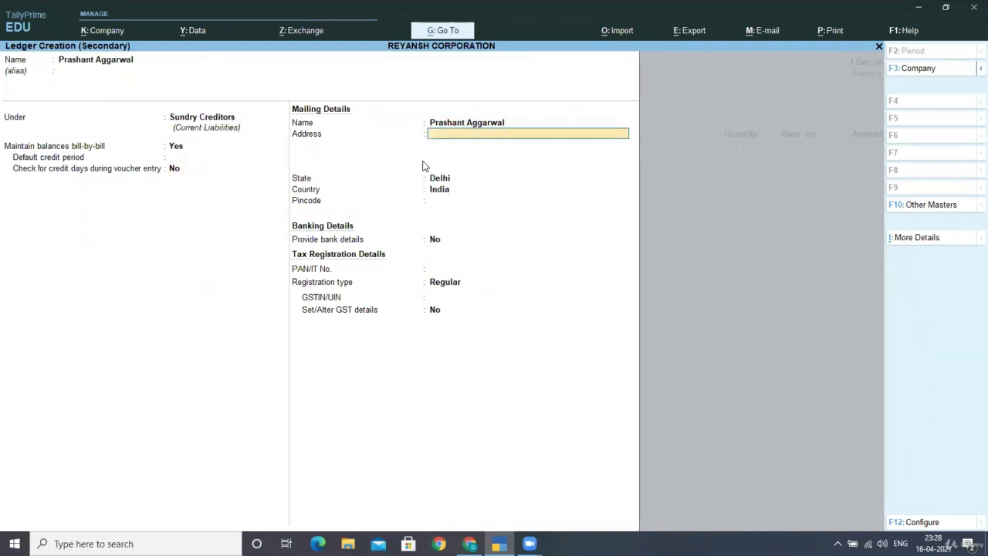
key(Return)
key(Return)
key(Return)
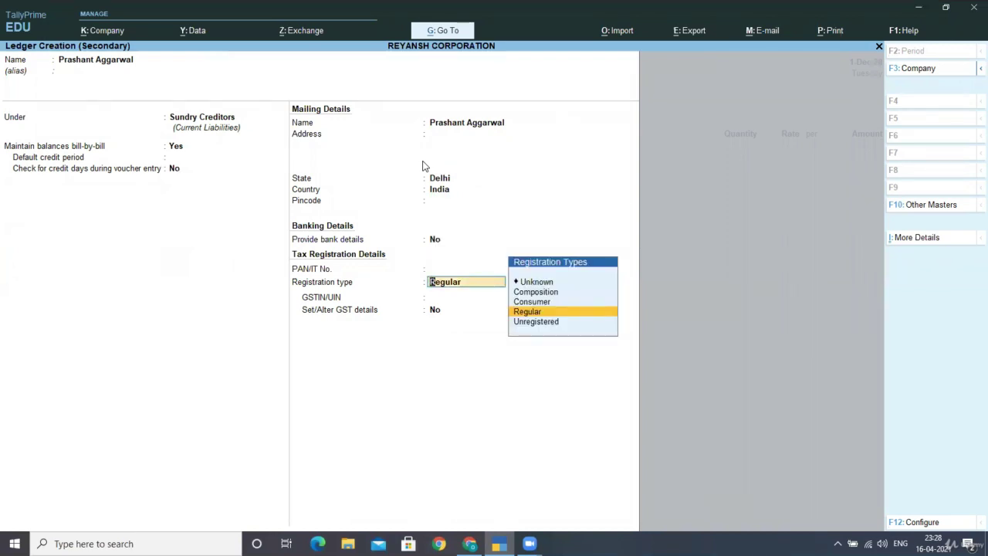
key(Down)
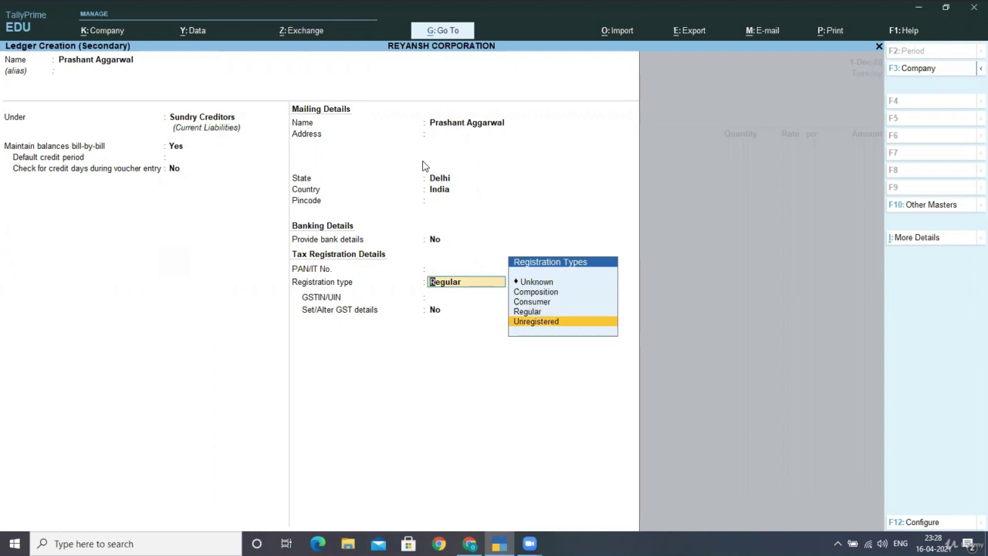
key(Return)
text(y)
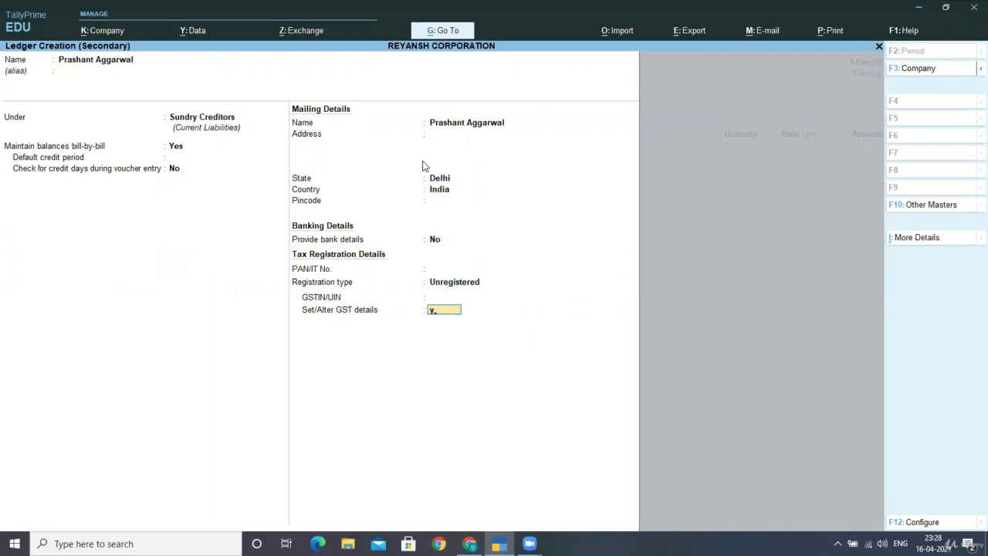
key(Return)
key(ctrl+a)
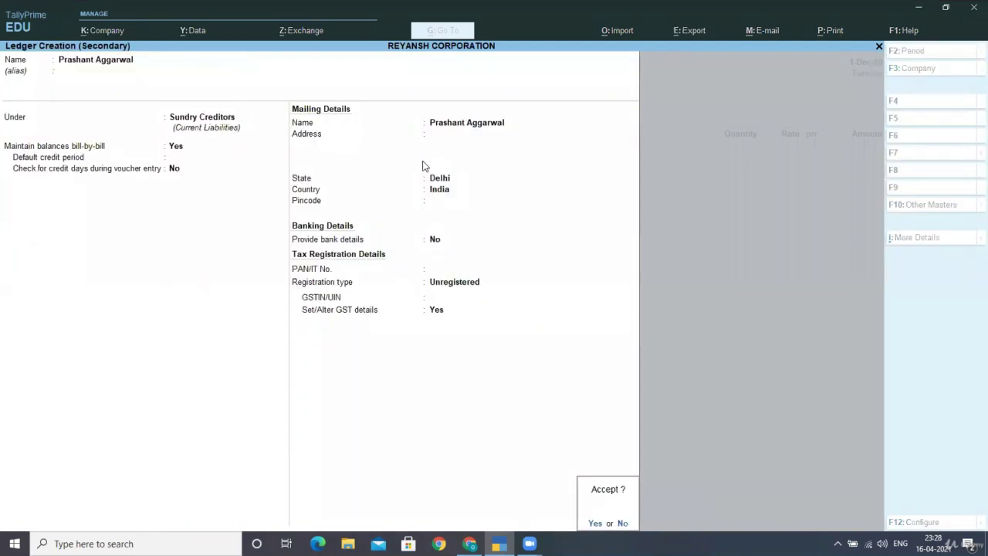
Step: Accept the new supplier and its party details, and choose Unregistered Purchases as purchase ledger
key(Return)
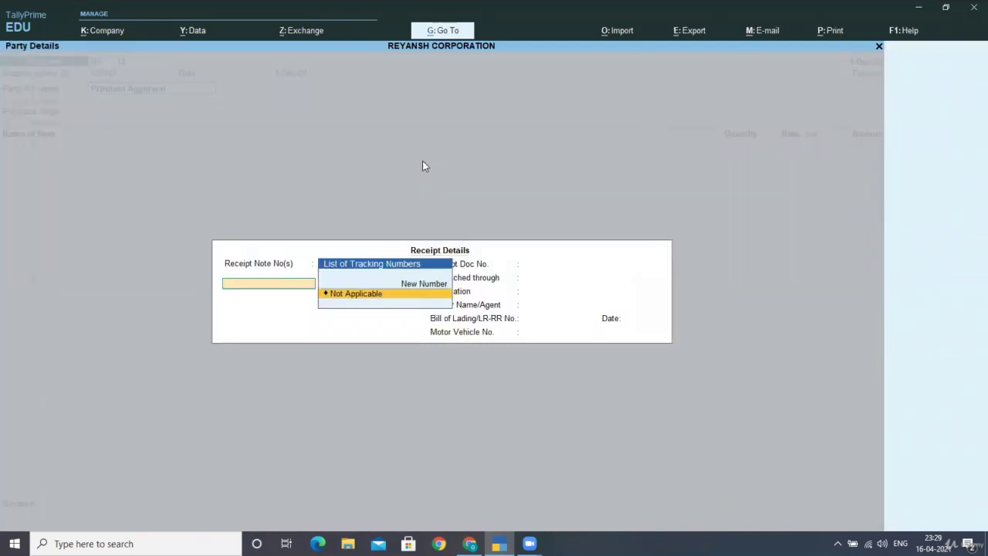
key(Escape)
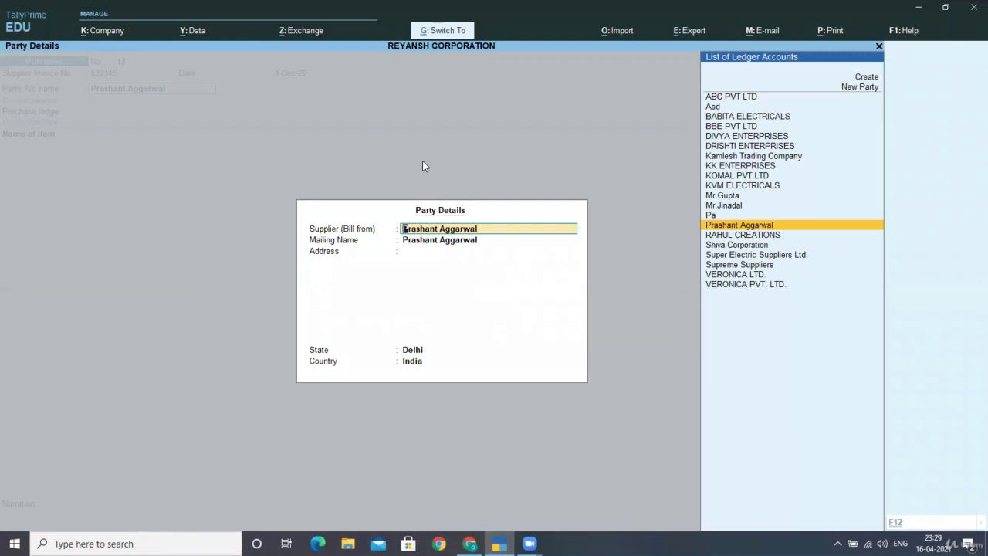
key(ctrl+a)
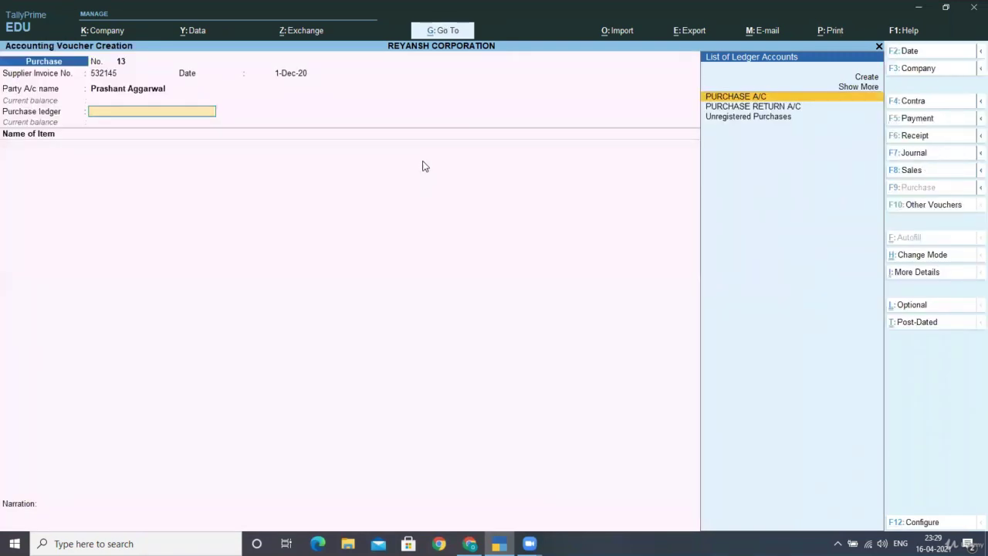
key(Down)
key(Down)
key(Return)
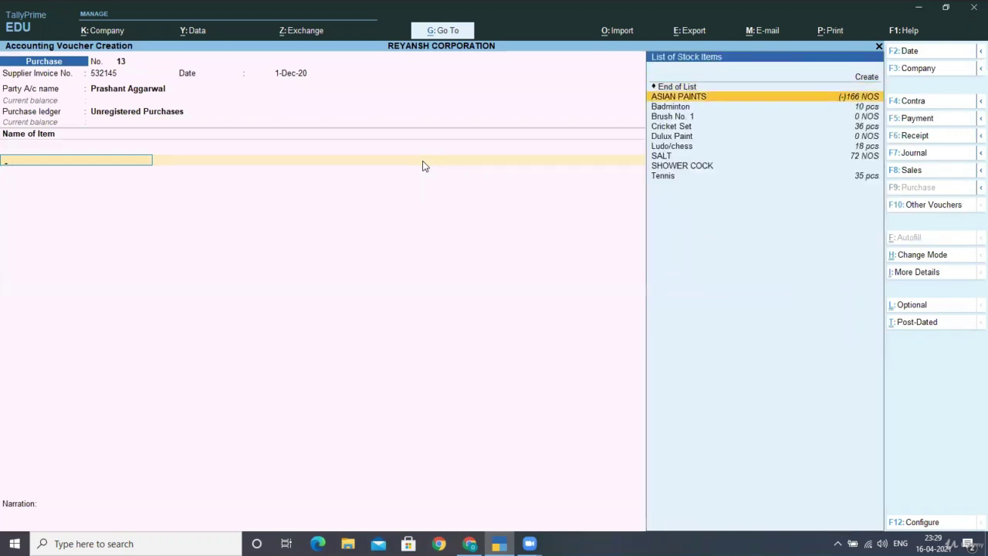
Step: Allocate 100 NOS of ASIAN PAINTS at 870.00 for 87,000.00, tracking and order not applicable
key(Return)
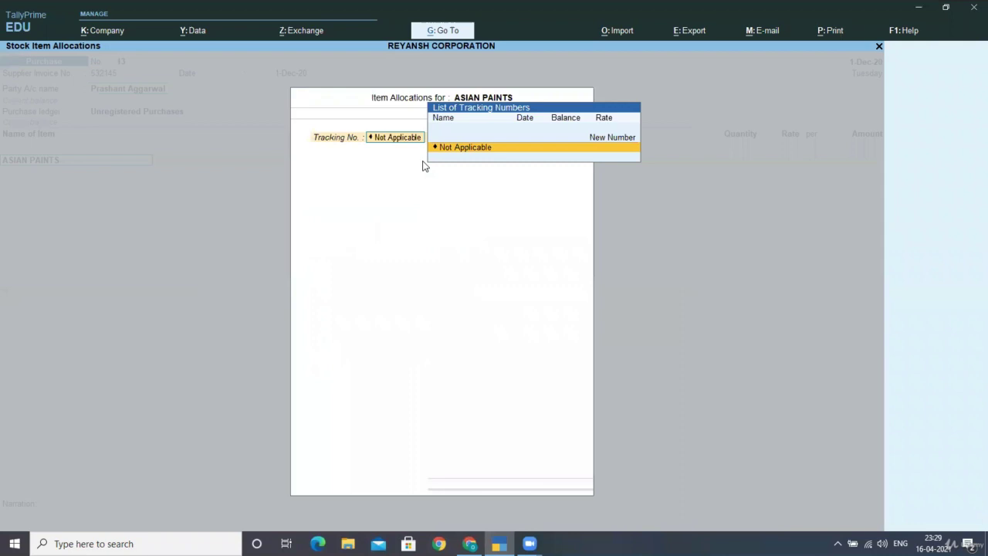
key(Return)
key(Return)
text(100)
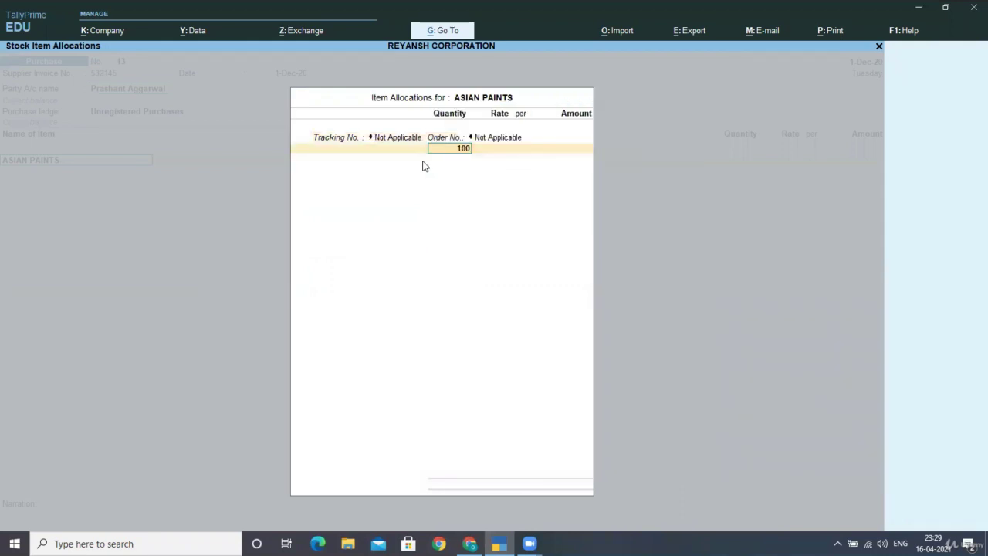
key(Return)
key(Return)
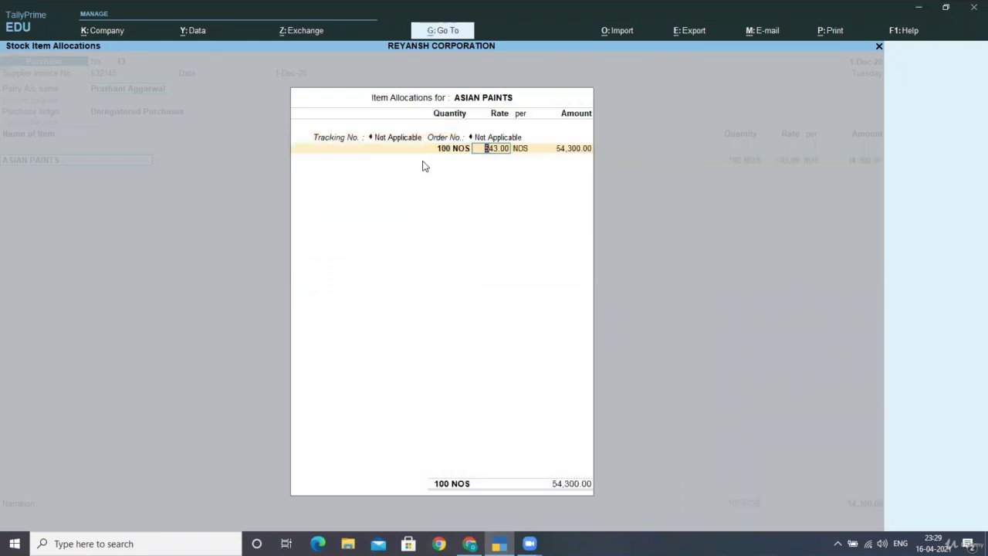
text(870)
key(Return)
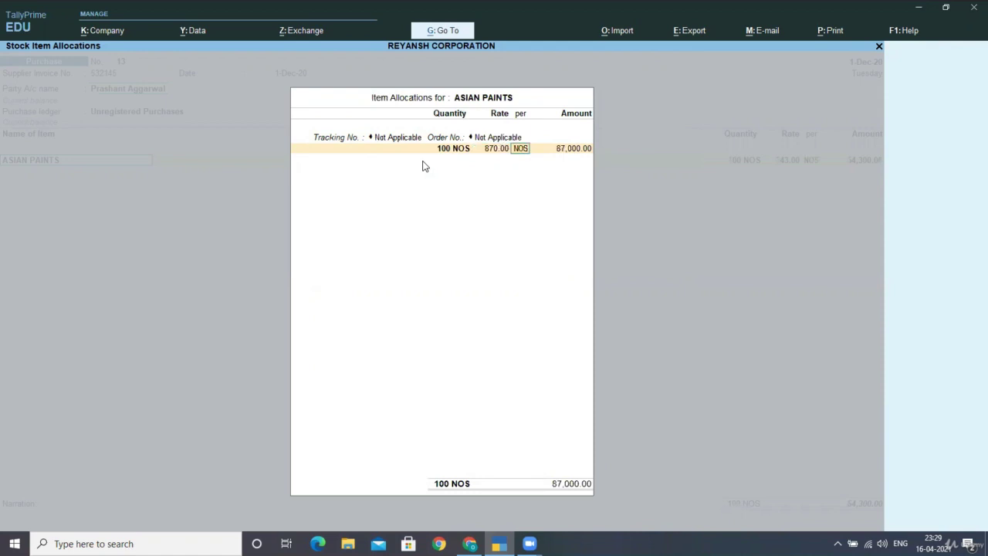
key(Return)
key(Return)
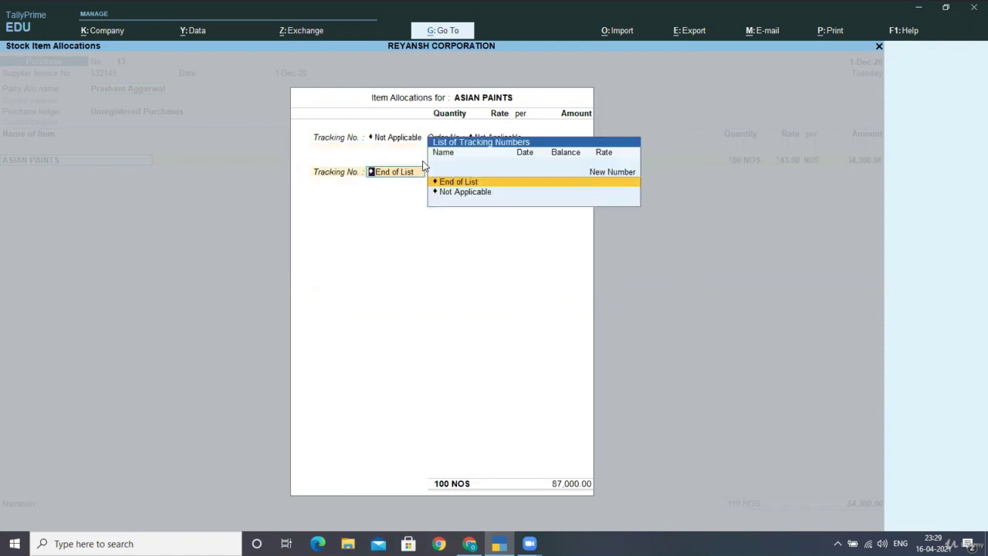
key(Return)
key(Return)
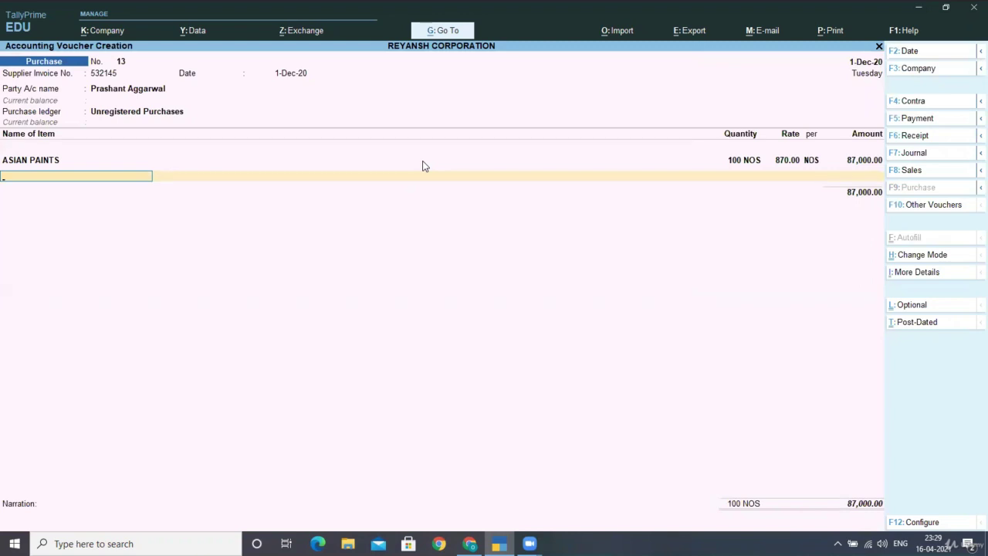
key(ctrl+i)
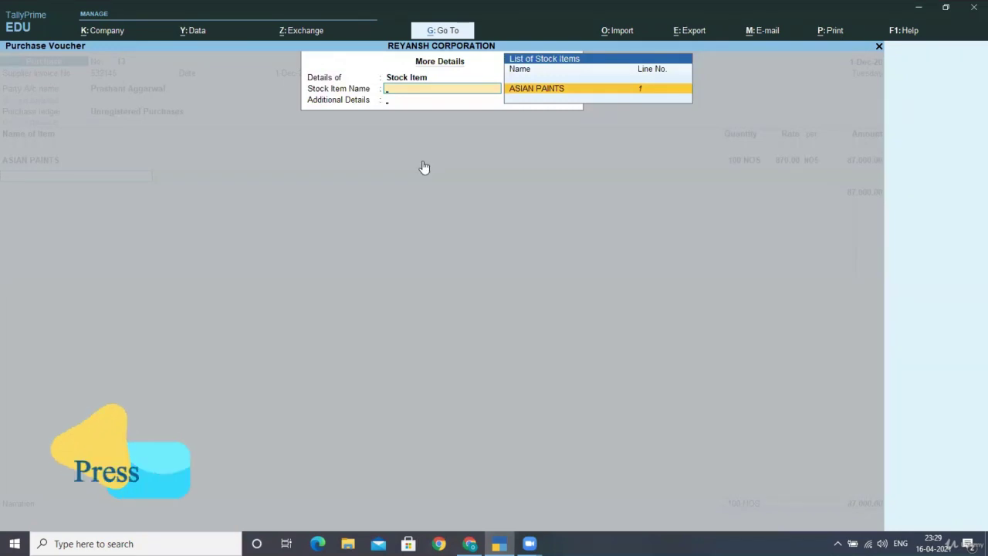
key(Return)
key(Down)
key(Down)
key(Down)
key(Down)
key(Down)
key(Down)
key(Down)
key(Down)
key(Down)
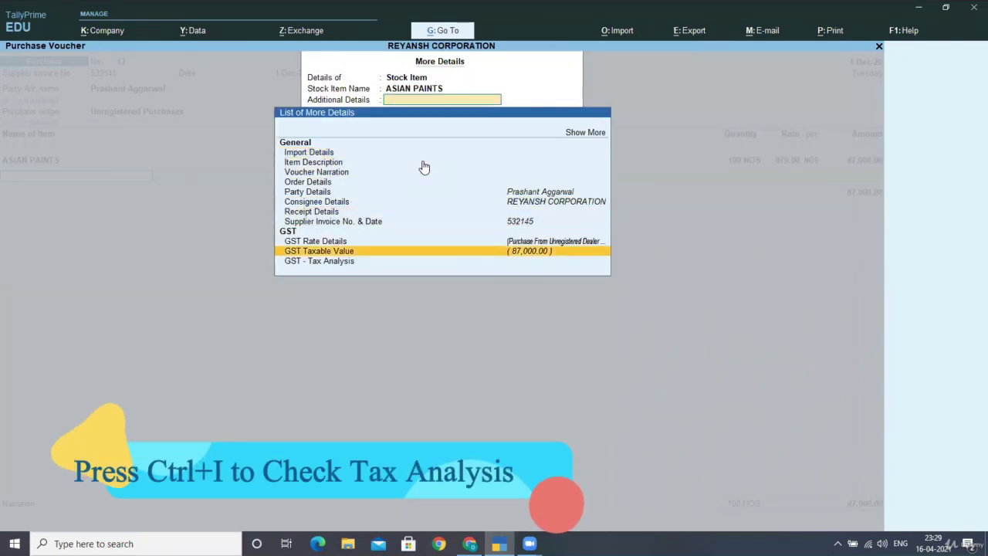
key(Return)
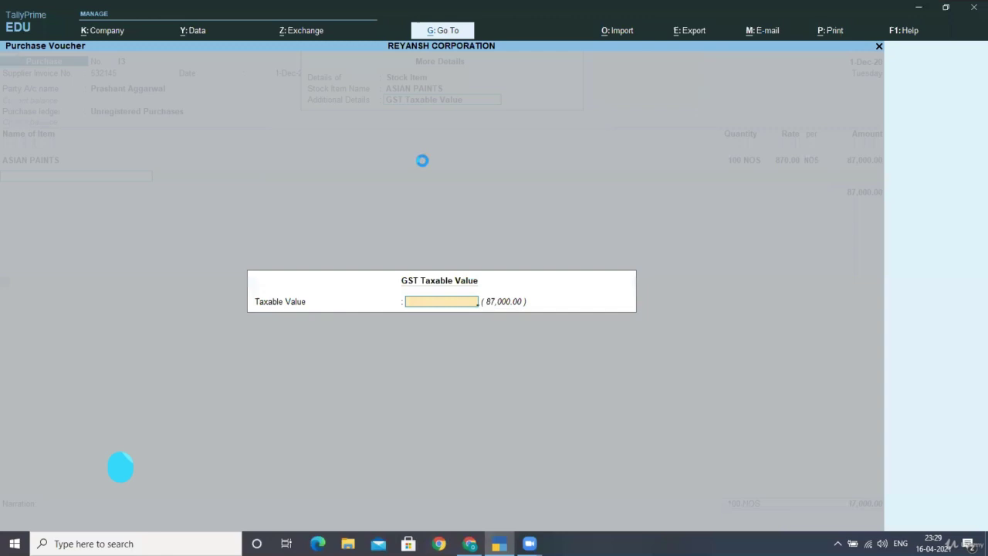
key(Escape)
key(Return)
key(Down)
key(Return)
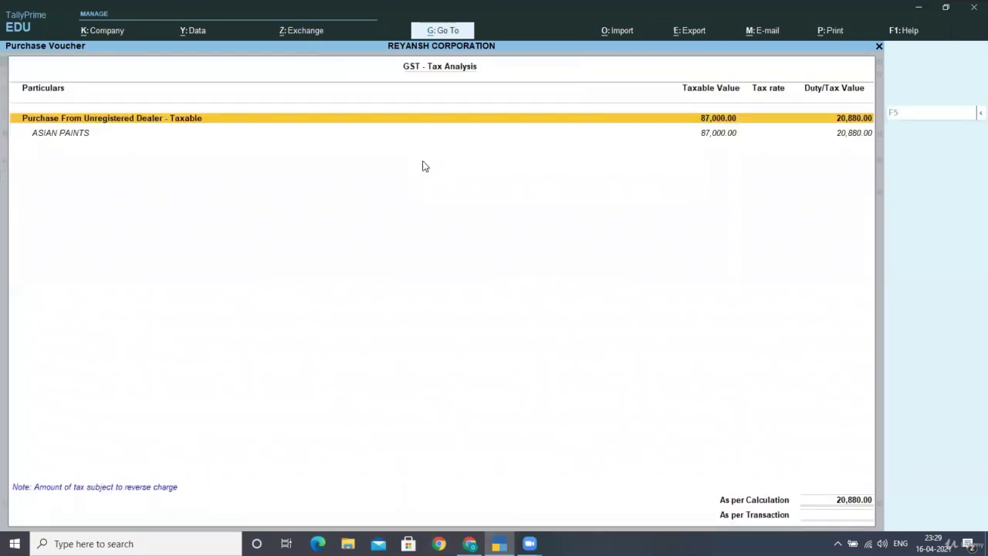
key(alt+F5)
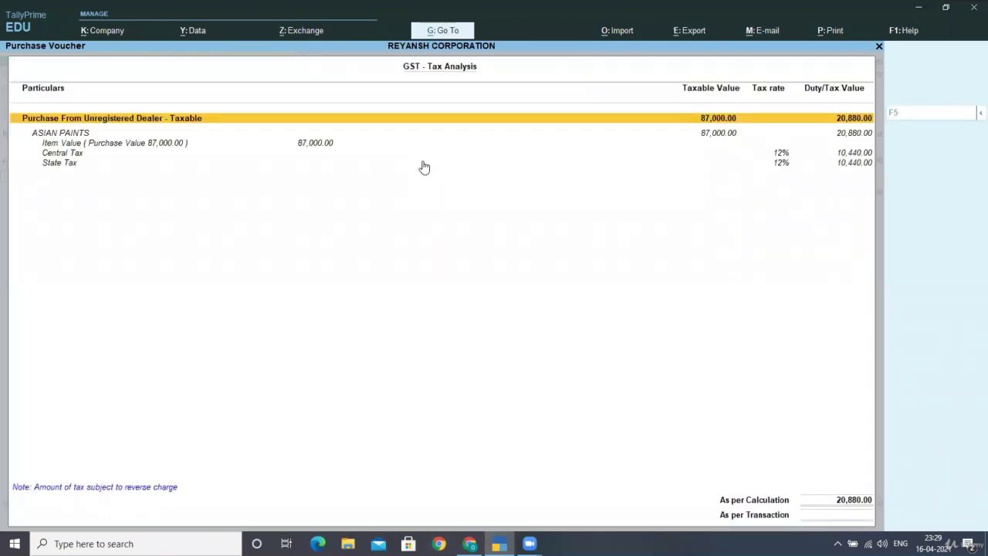
key(Down)
key(Down)
key(Down)
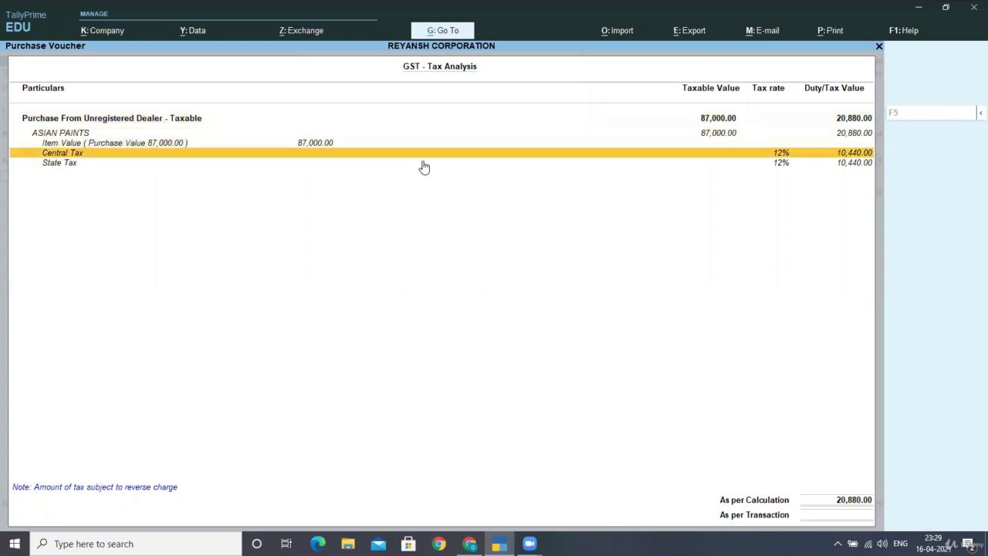
key(Down)
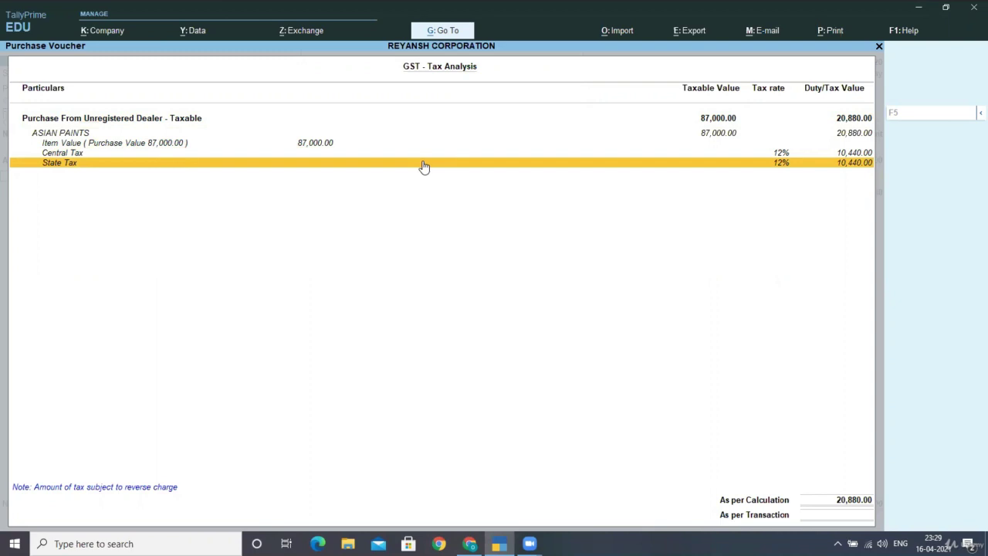
Step: Discard the unfinished purchase voucher without saving
key(Escape)
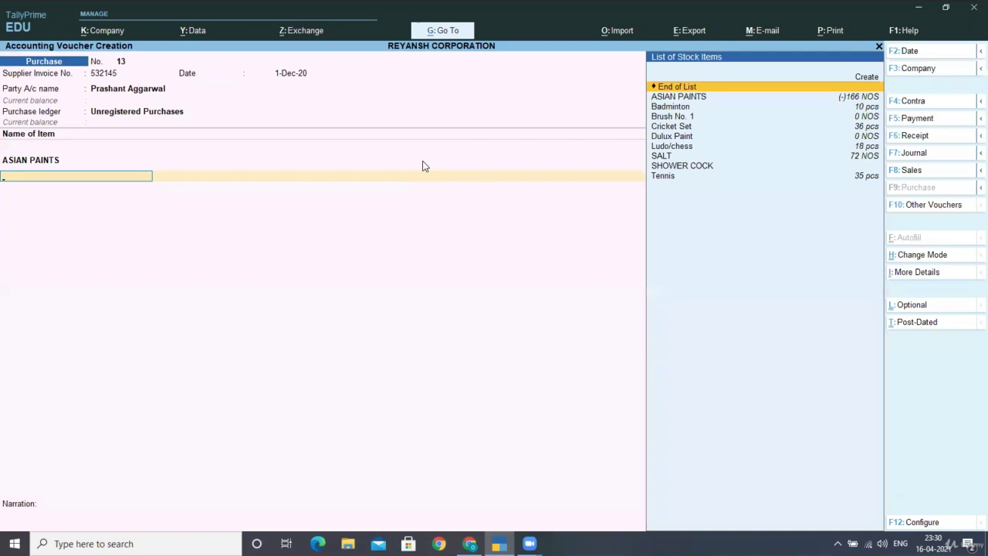
key(Escape)
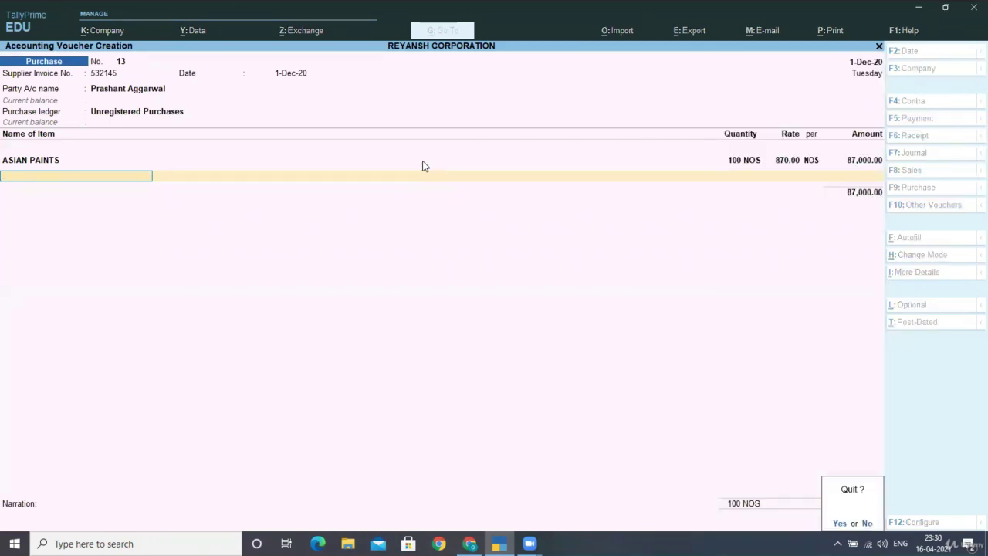
key(y)
key(Return)
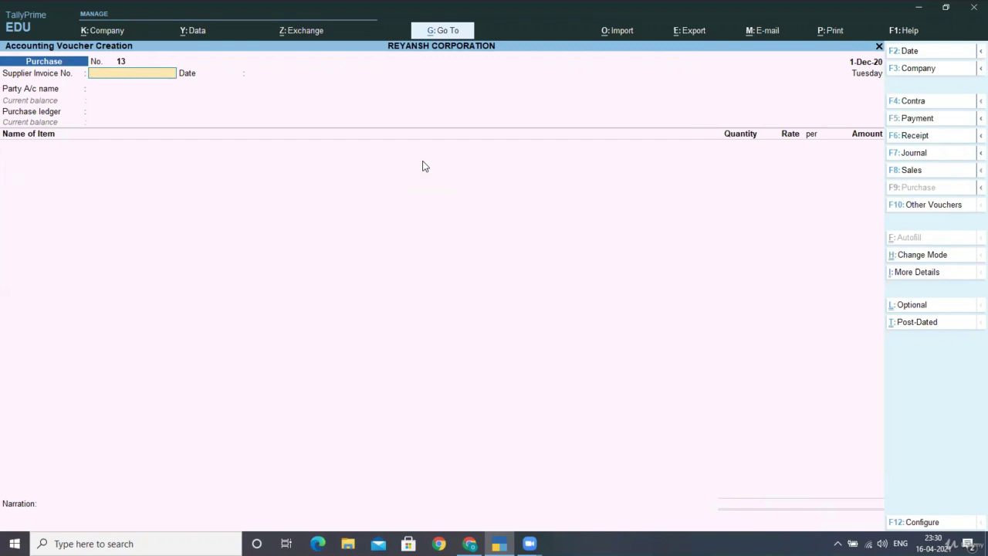
key(Escape)
Step: Review the Day Book entries, then start a fresh purchase voucher No. 13
key(Down)
key(Down)
key(Down)
key(Down)
key(Down)
key(Down)
key(Down)
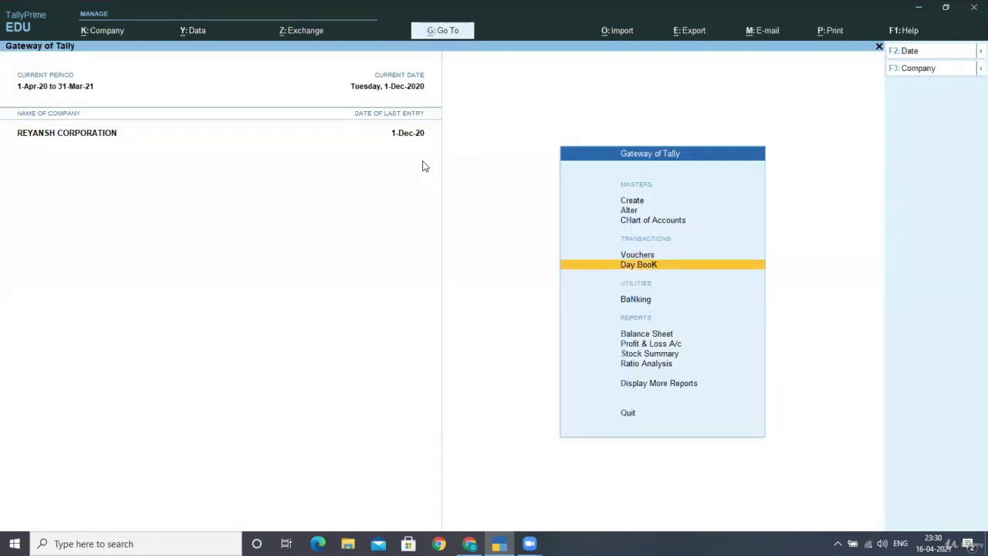
key(Return)
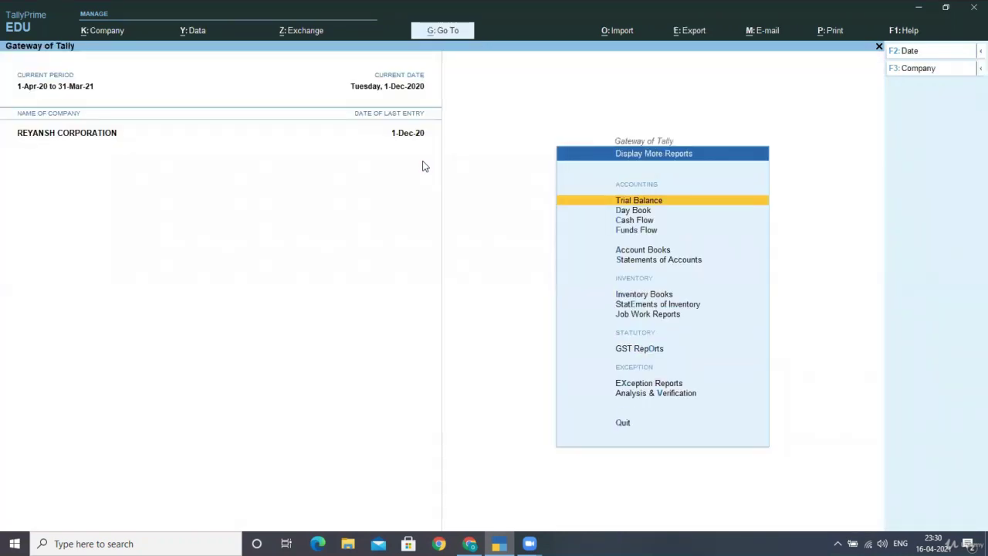
key(Down)
key(Down)
key(Down)
key(Up)
key(Up)
key(Return)
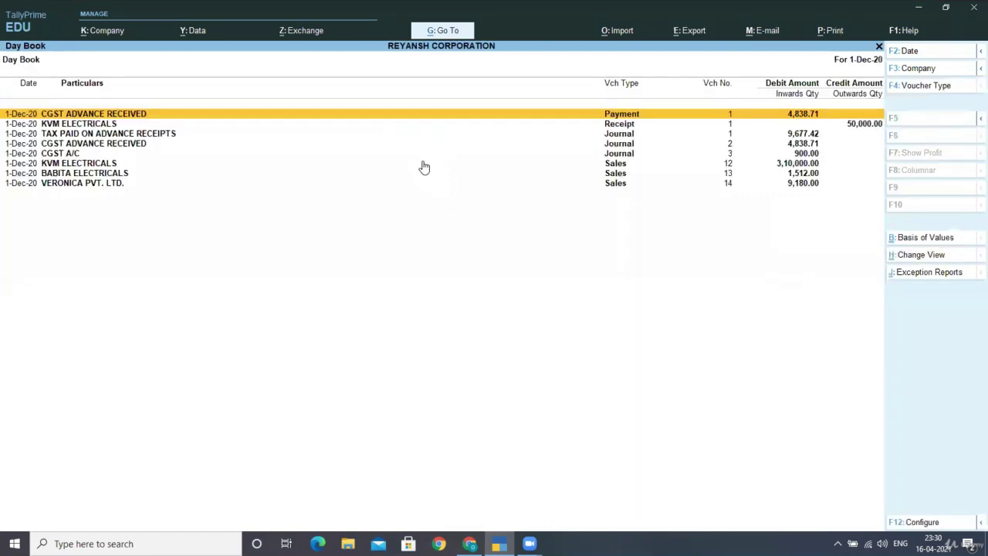
key(Down)
key(Down)
key(Down)
key(Down)
key(Down)
key(Escape)
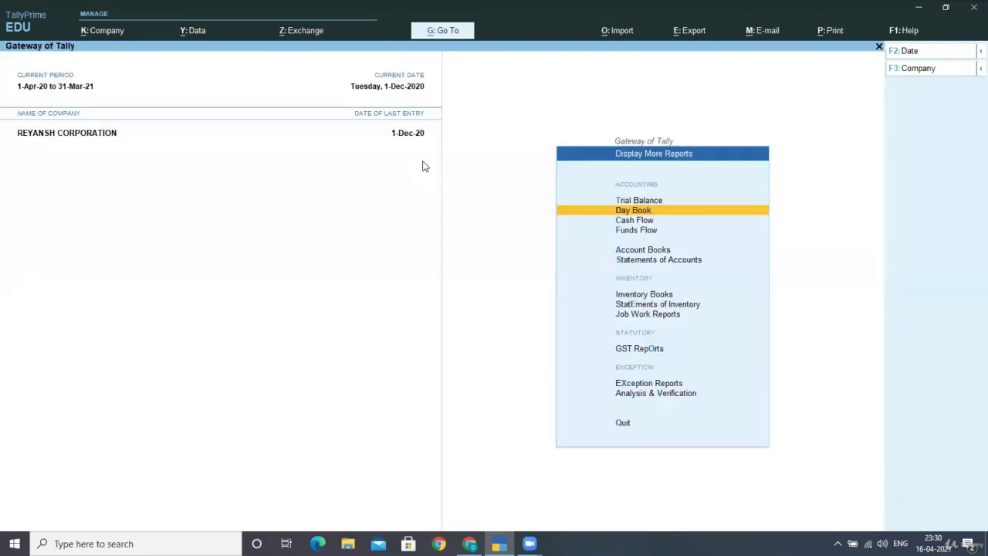
key(Escape)
key(Up)
key(Up)
key(Up)
key(Up)
key(Up)
key(Up)
key(Up)
key(Return)
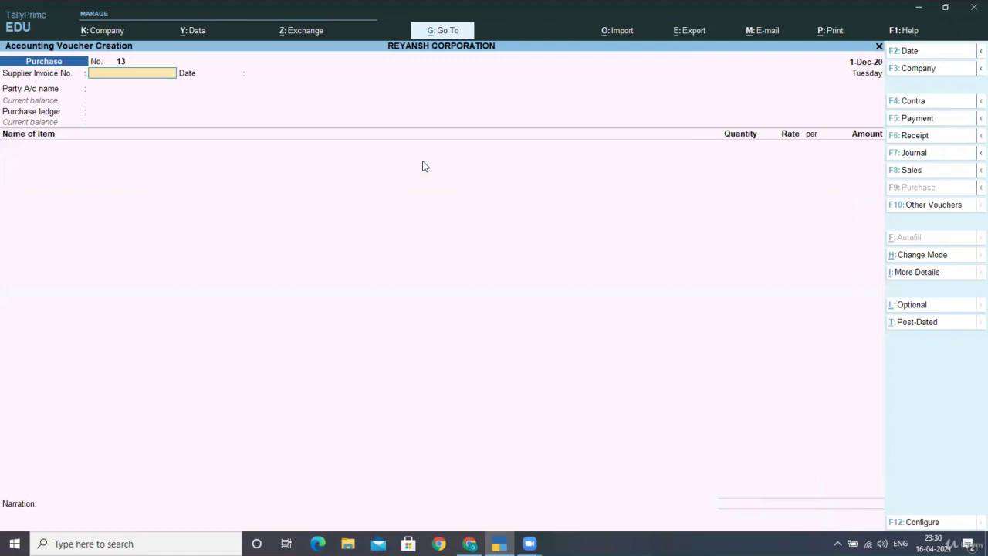
Step: Enter supplier invoice number 3t25r and select the new supplier as party
key(Return)
key(BackSpace)
text(3t25r)
key(Return)
key(Return)
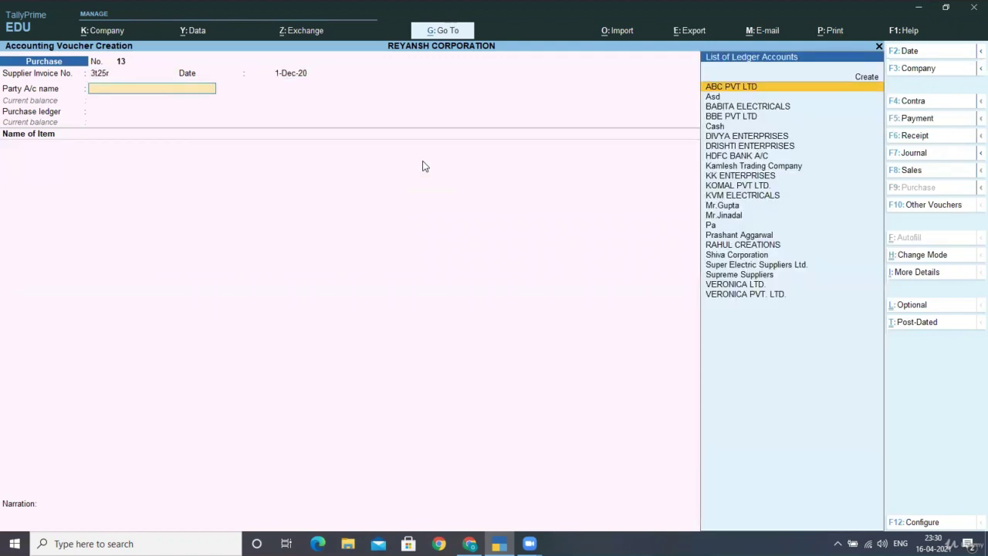
text(Pra)
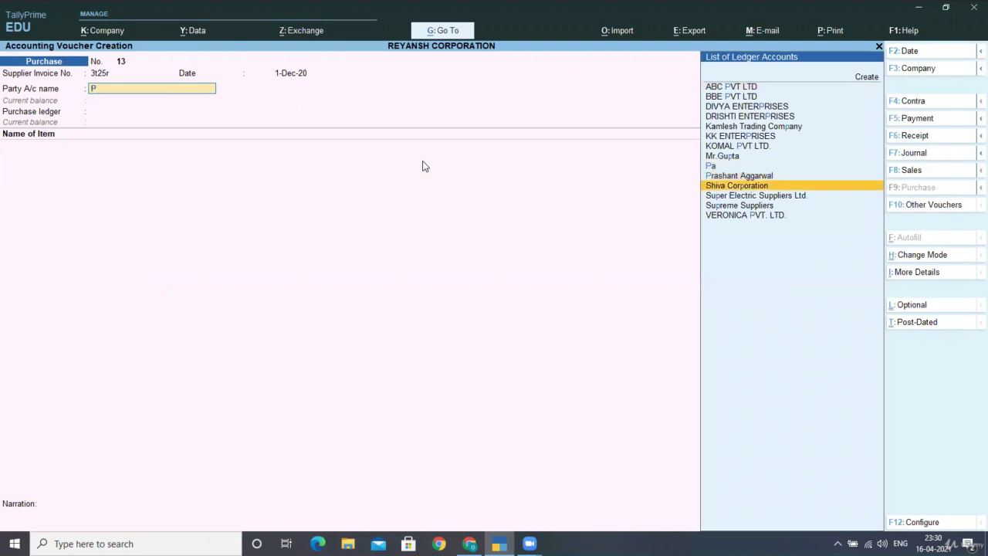
key(Return)
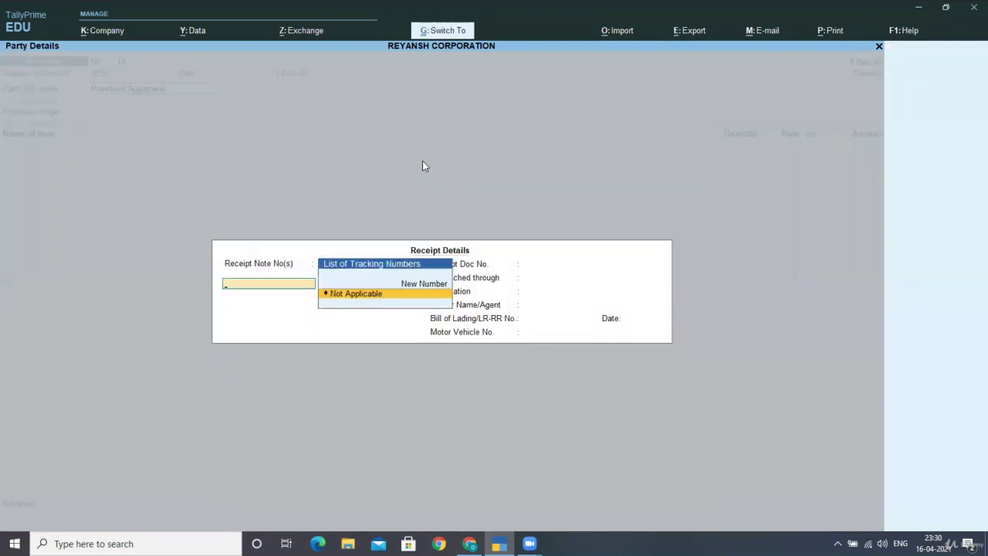
key(Return)
Step: Use Unregistered Purchases and record 100 NOS of ASIAN PAINTS at 760.00, totalling 76,000.00
key(Return)
key(Down)
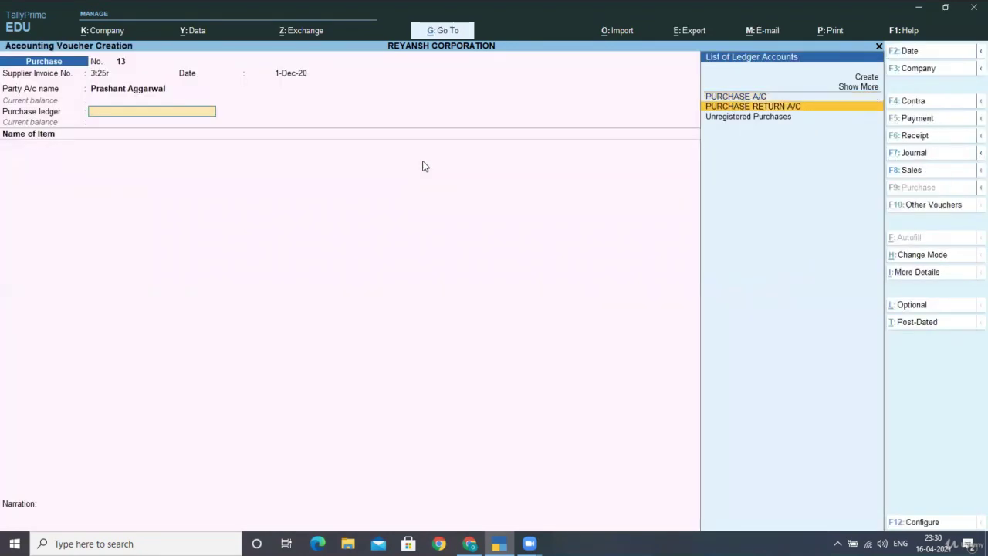
key(Down)
key(Return)
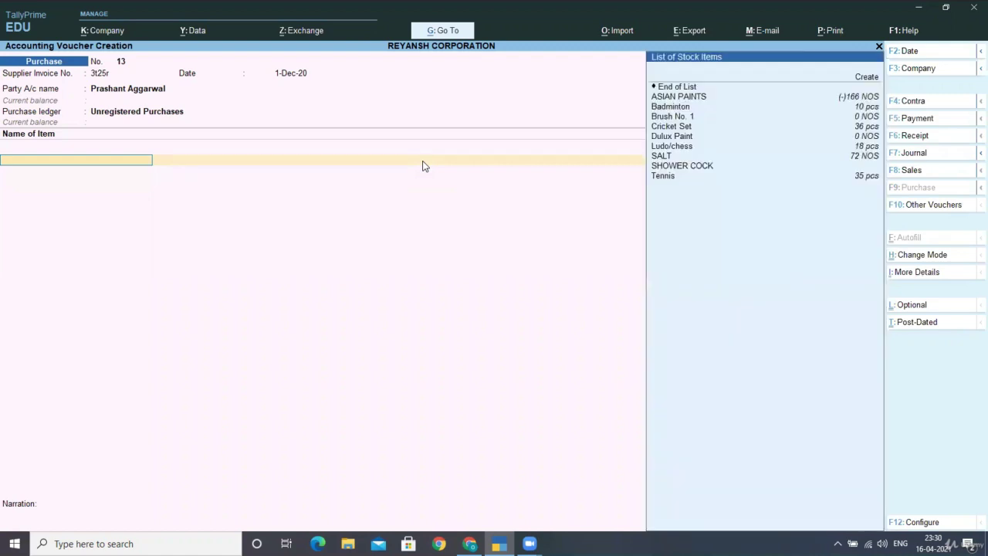
key(Down)
key(Return)
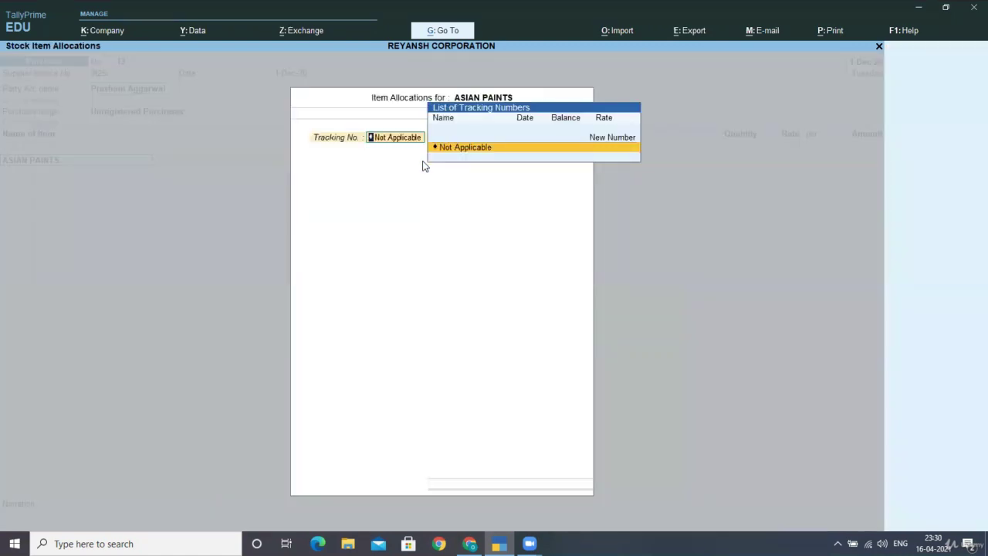
key(Return)
key(Return)
text(100)
key(Return)
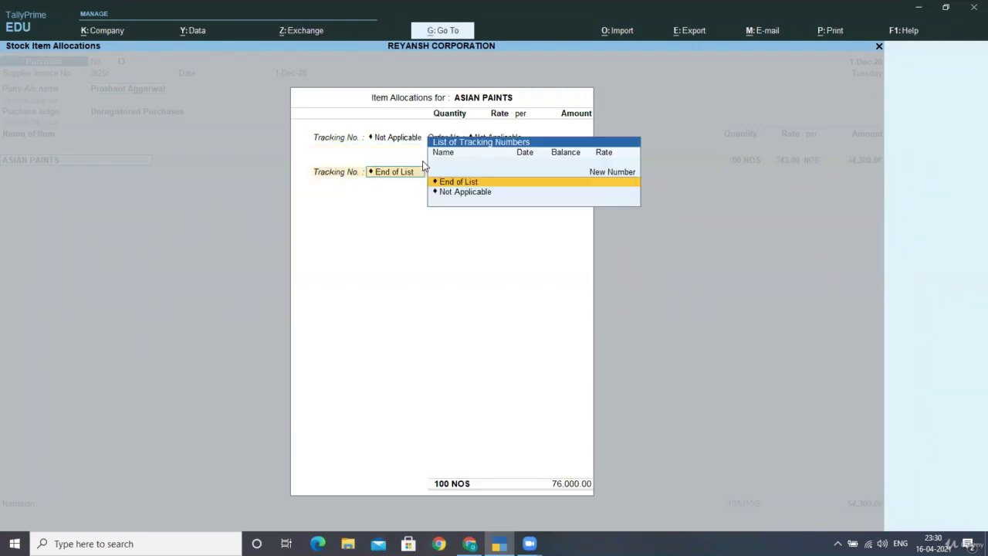
key(Return)
key(Return)
key(Return)
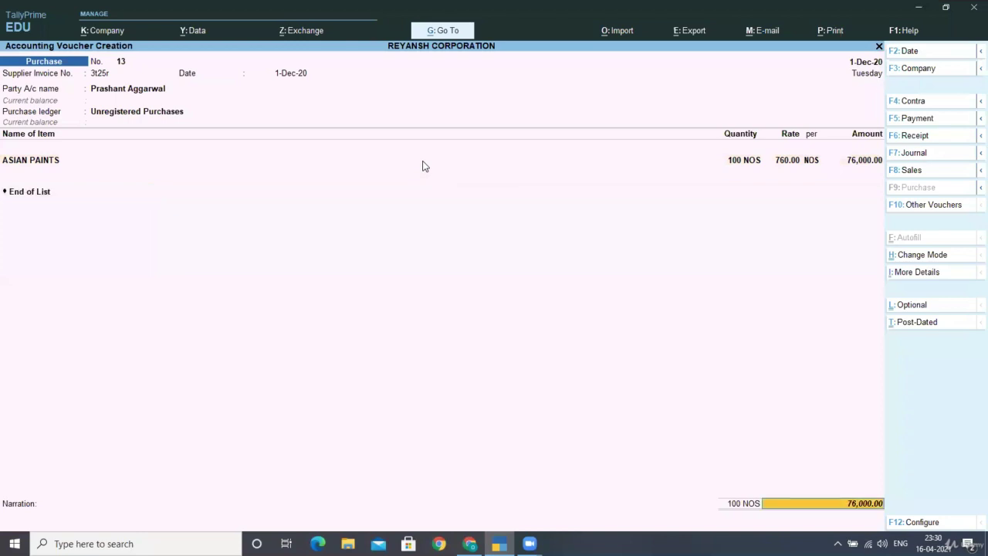
key(Return)
key(Return)
key(Return)
key(Return)
key(Return)
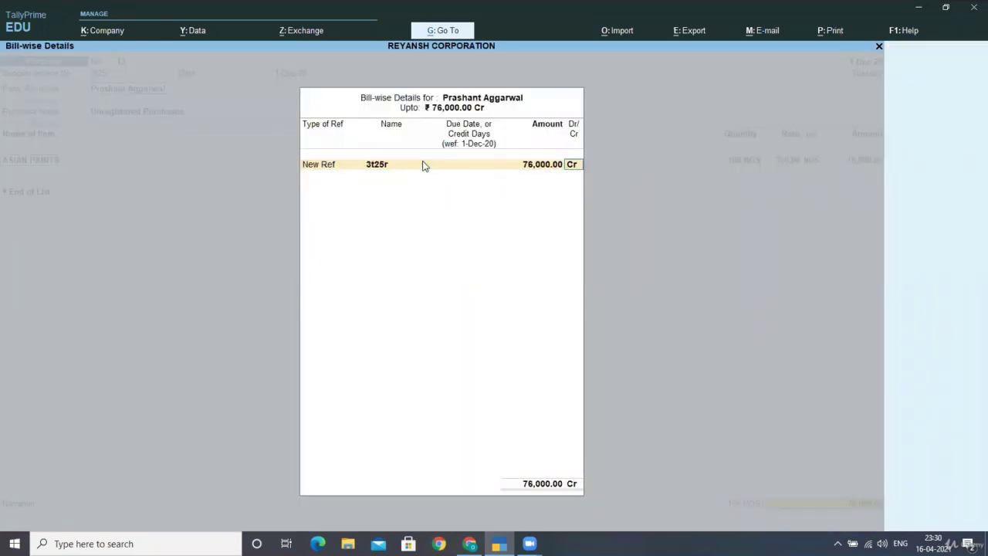
key(Return)
key(Return)
key(Return)
key(Return)
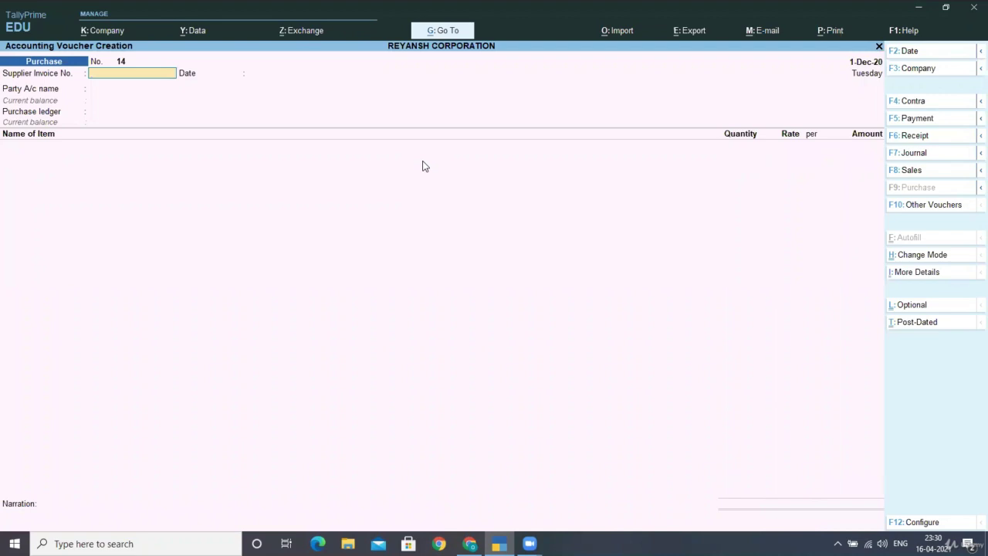
Step: Quit voucher entry and open the GSTR-2 report under GST Reports
key(Escape)
key(Return)
key(Down)
key(Down)
key(Down)
key(Down)
key(Down)
key(Down)
key(Down)
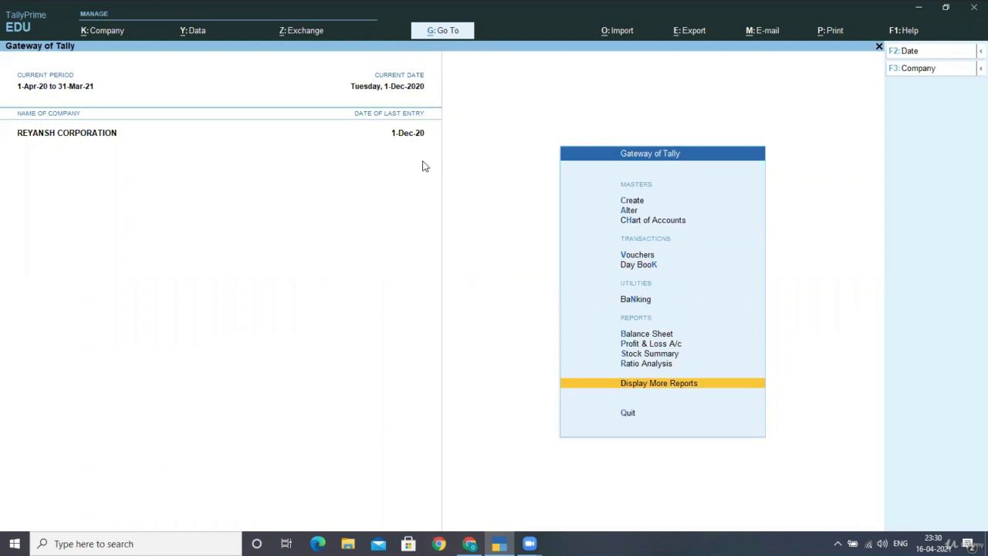
key(Return)
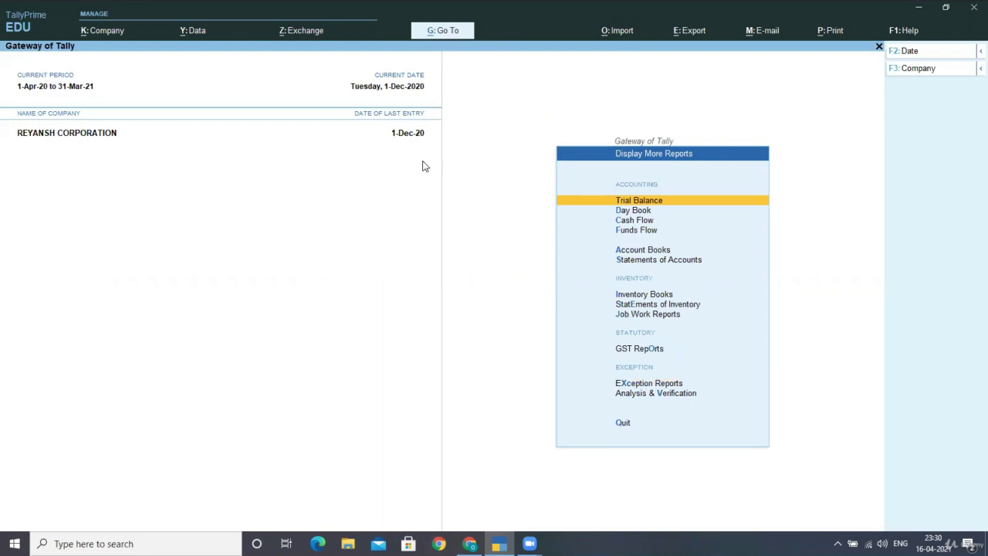
key(o)
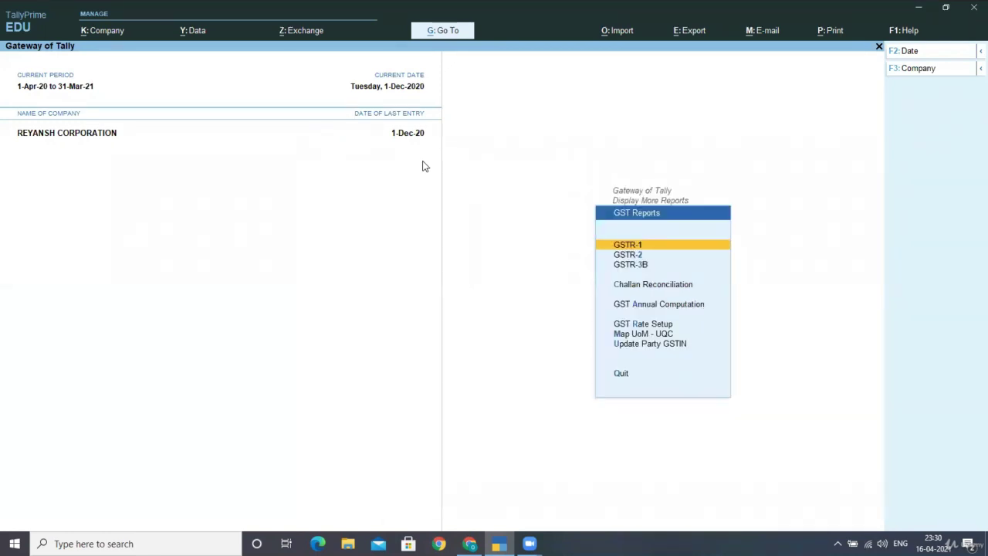
key(Down)
key(Return)
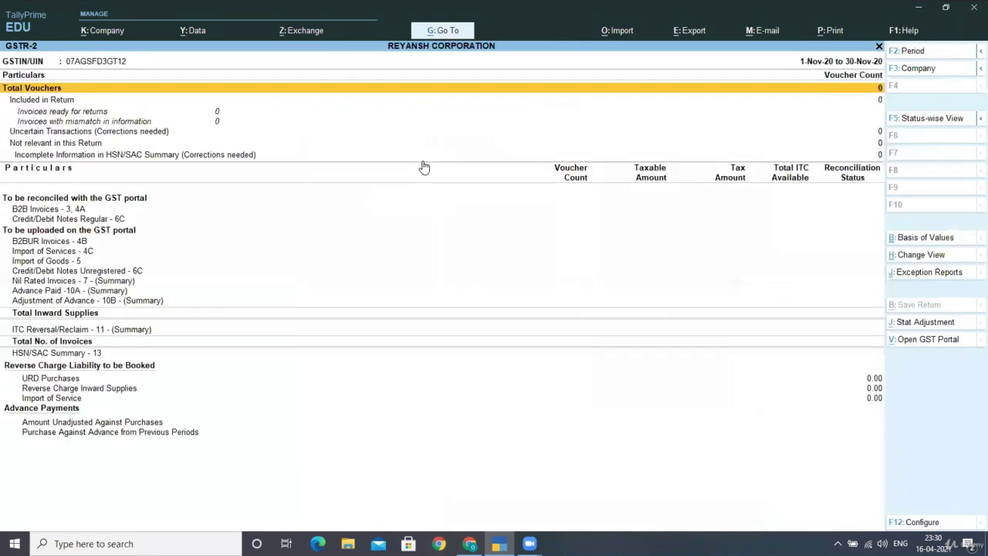
Step: Set the GSTR-2 period to 1-4-2020 through 31-3-2021 and review the rows
key(alt+F2)
text(1)
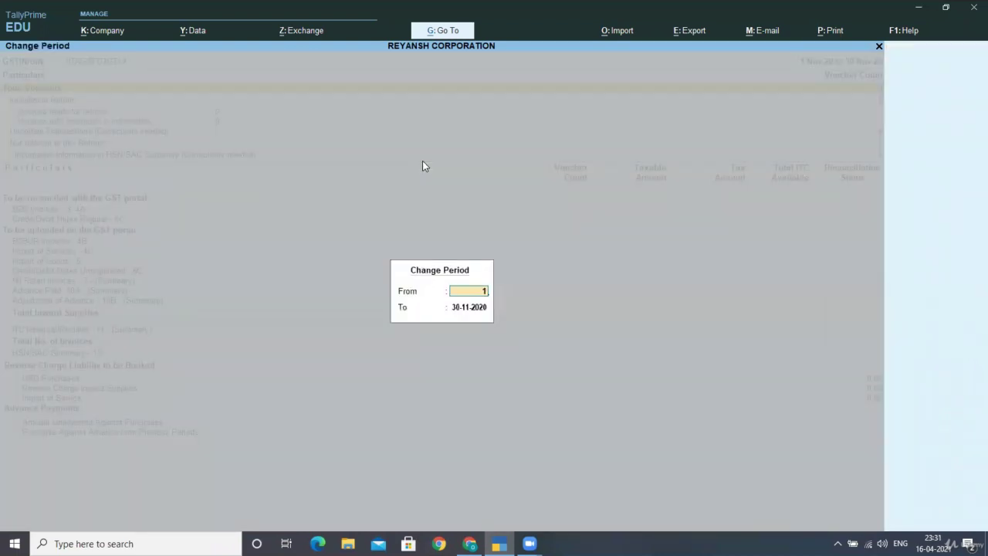
text(-4-2020)
key(Return)
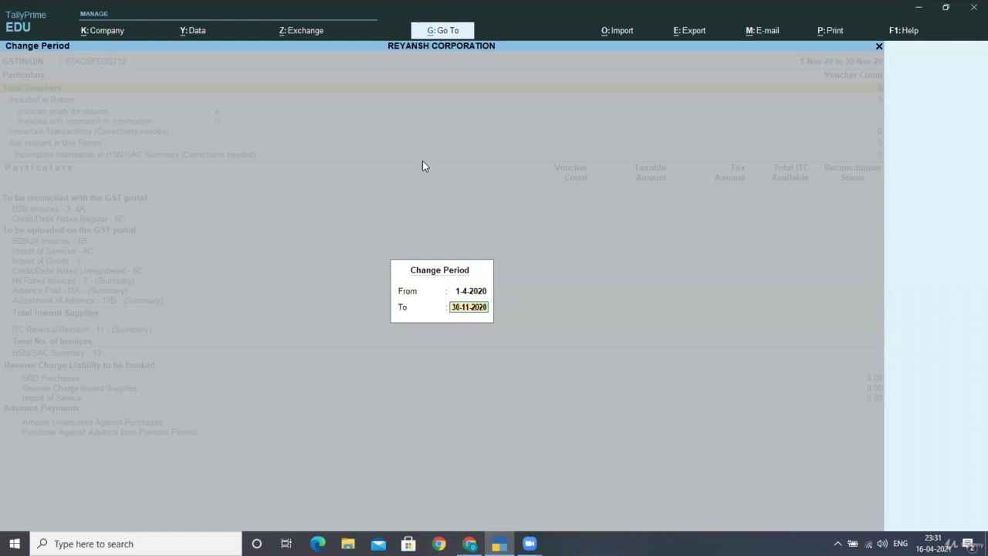
text(31-3-2021)
key(Return)
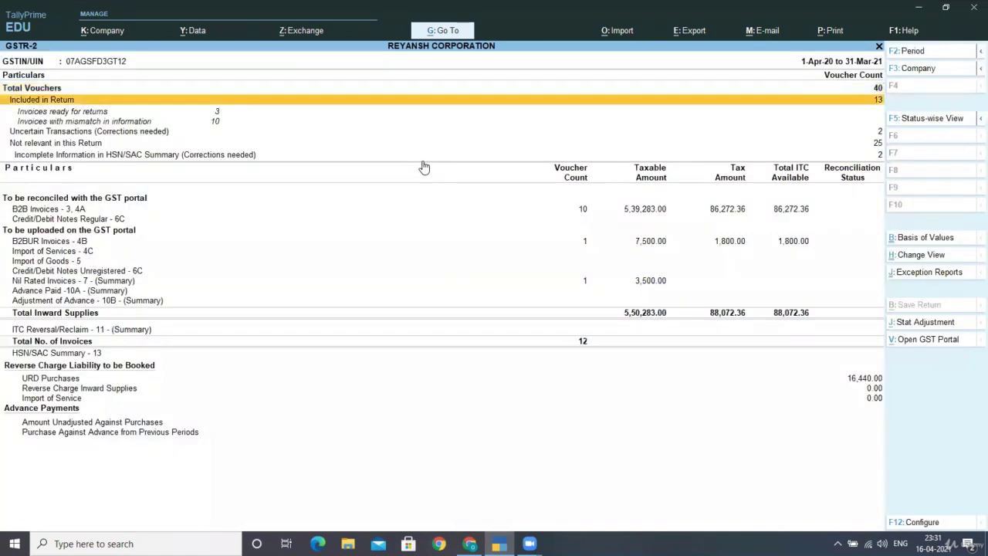
key(Down)
key(Down)
key(Down)
key(Down)
key(Down)
key(Down)
key(Down)
key(Down)
key(Down)
key(Down)
key(Down)
key(Down)
key(Down)
key(Down)
key(Down)
key(Down)
key(Down)
Step: Move to the URD Purchases row in GSTR-2, showing the 16,440.00 reverse-charge liability
key(Up)
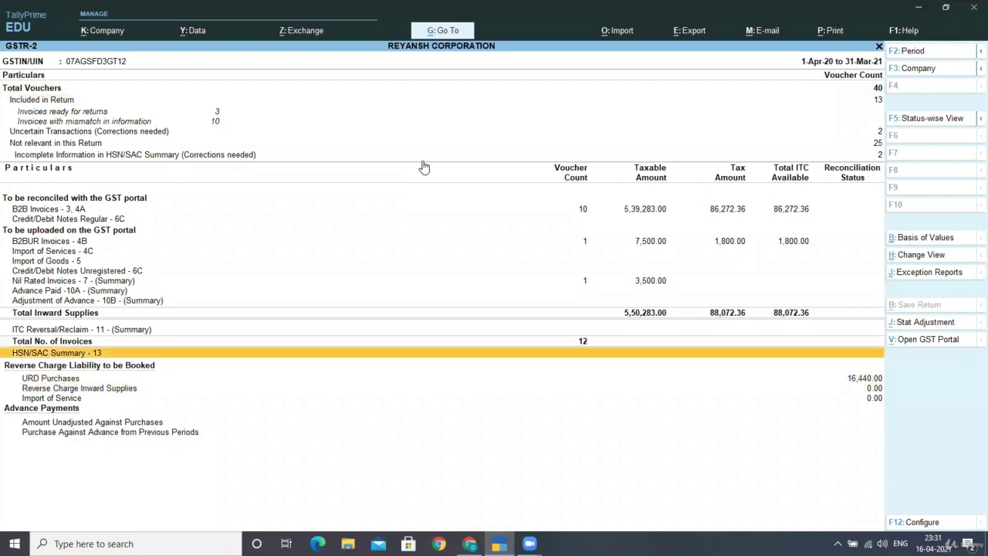
key(Down)
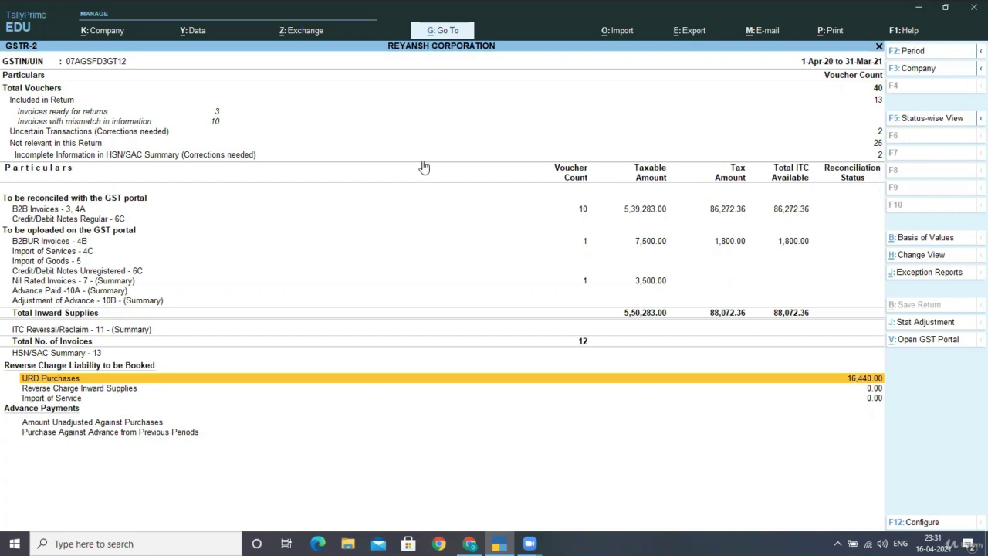
key(Return)
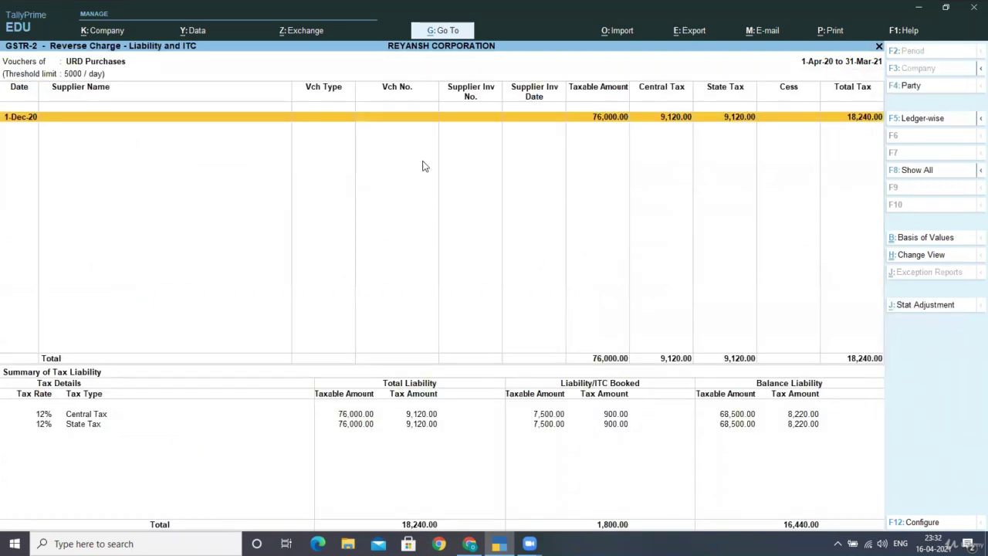
key(Down)
key(Down)
key(Up)
key(Down)
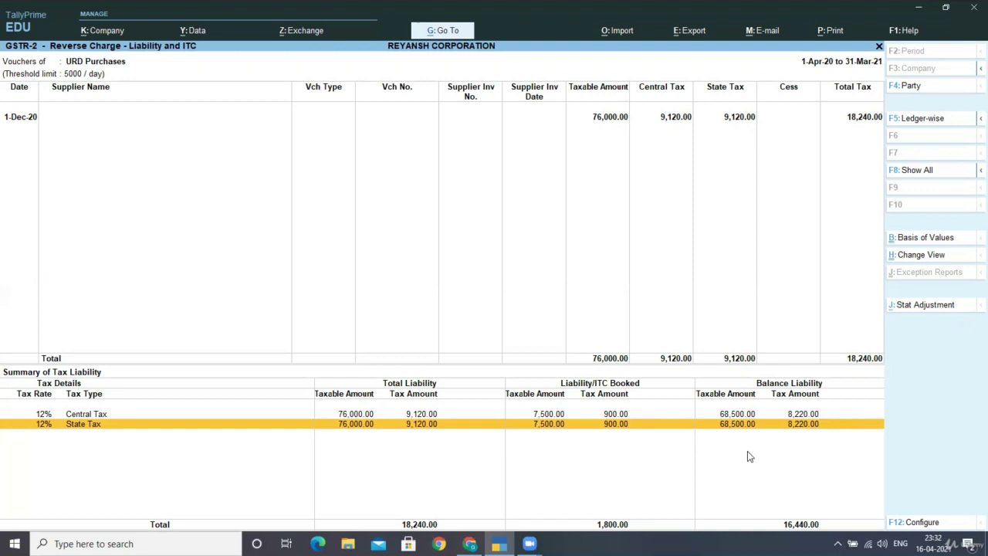
Step: Back out of the GST reports to the Gateway of Tally and head for voucher entry
key(Escape)
key(Escape)
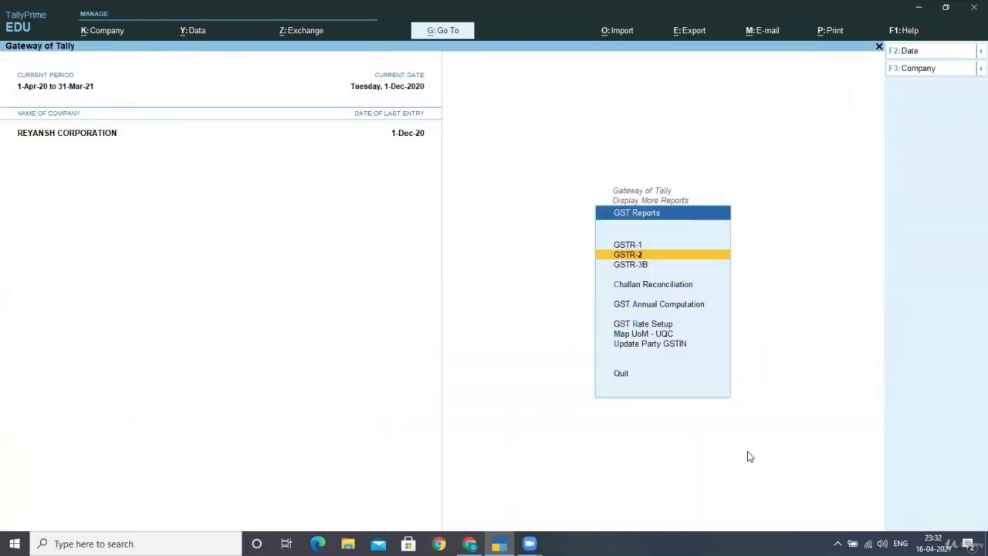
key(Escape)
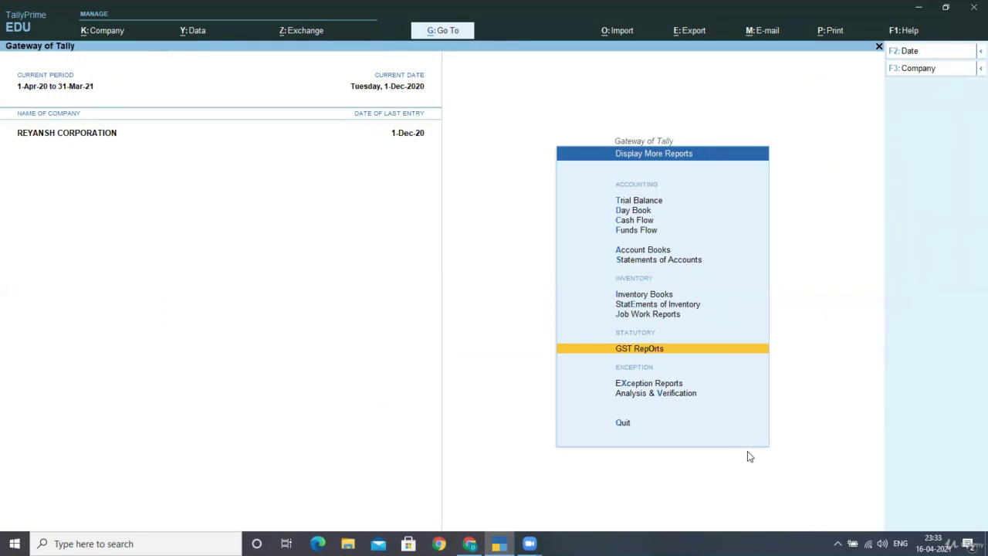
key(Up)
key(Up)
key(Up)
key(Up)
key(Up)
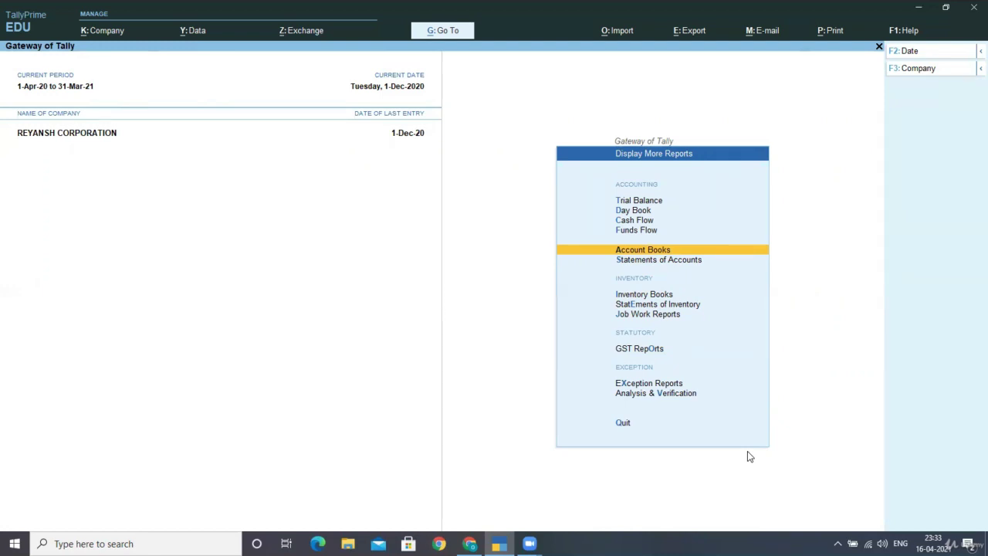
key(Escape)
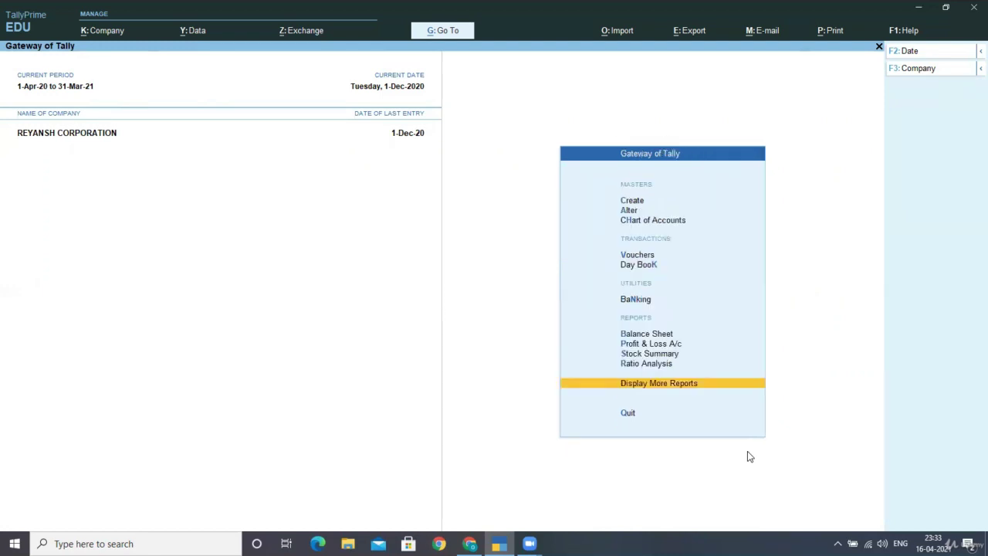
key(Up)
key(Up)
key(Up)
key(Up)
key(Up)
key(Up)
key(Up)
Step: Start journal 4 with GST stat adjustment: Increase of Tax Liability & ITC, Purchase from Unregistered dealer
key(Return)
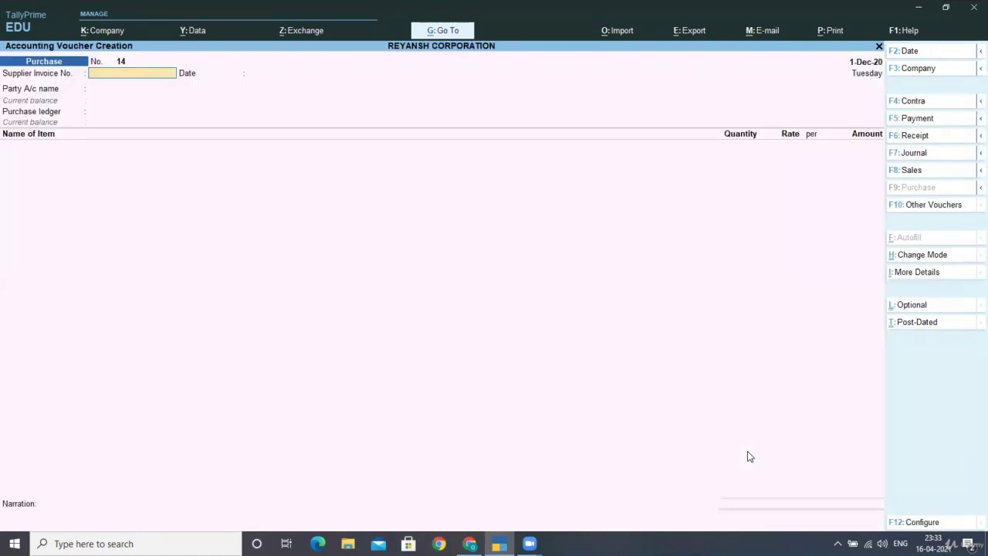
key(F7)
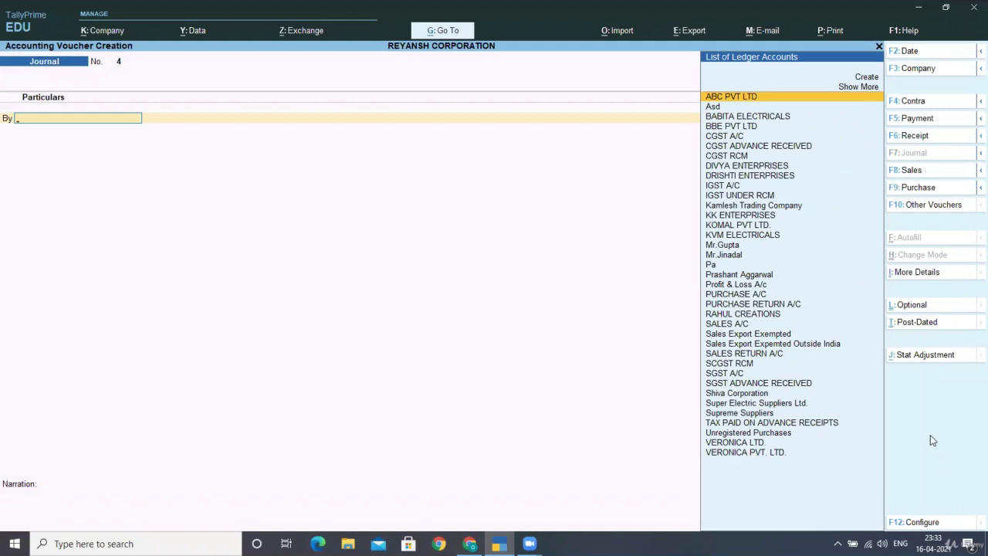
key(alt+j)
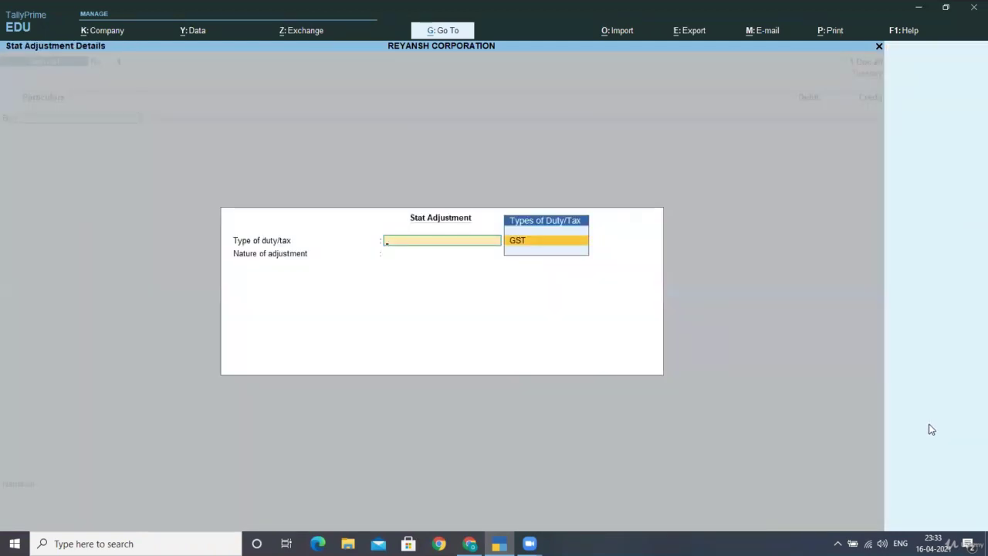
key(Return)
key(Down)
key(Down)
key(Down)
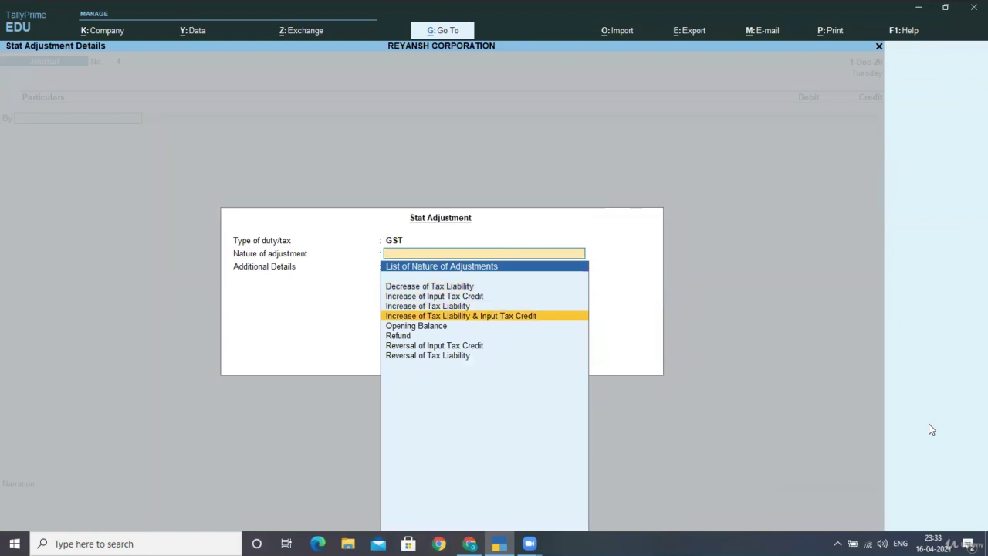
key(Return)
key(Down)
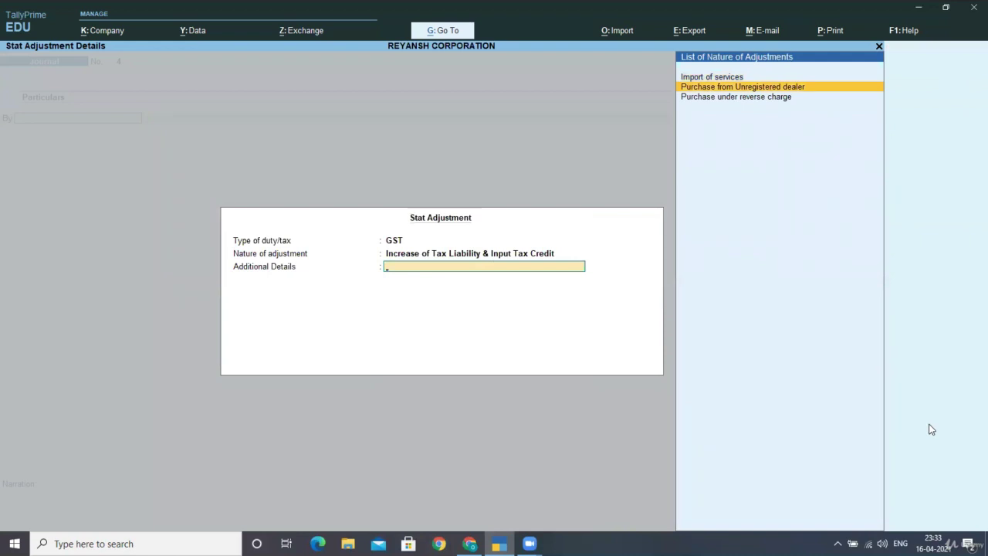
key(Return)
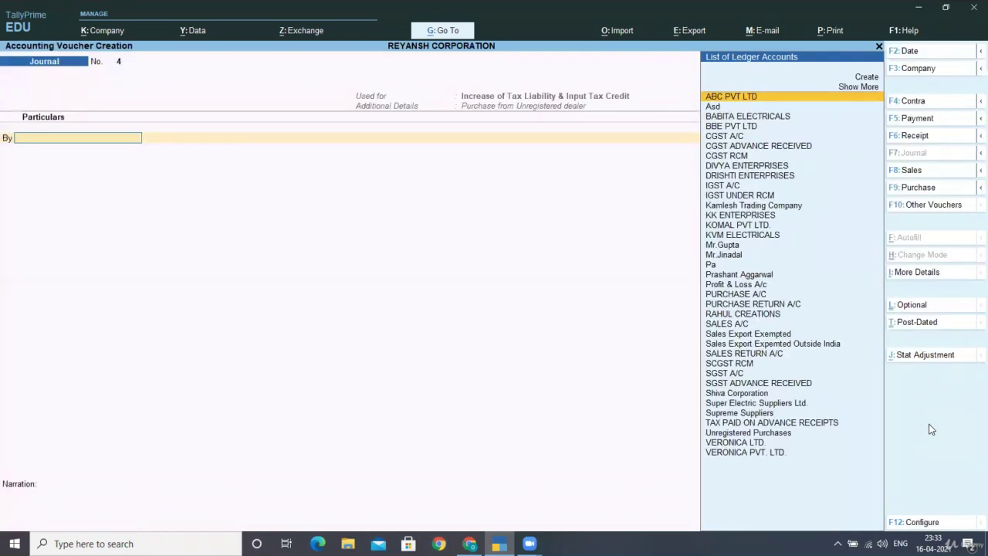
Step: Set the voucher configuration option Use Cr/Dr to Yes and save it
key(F12)
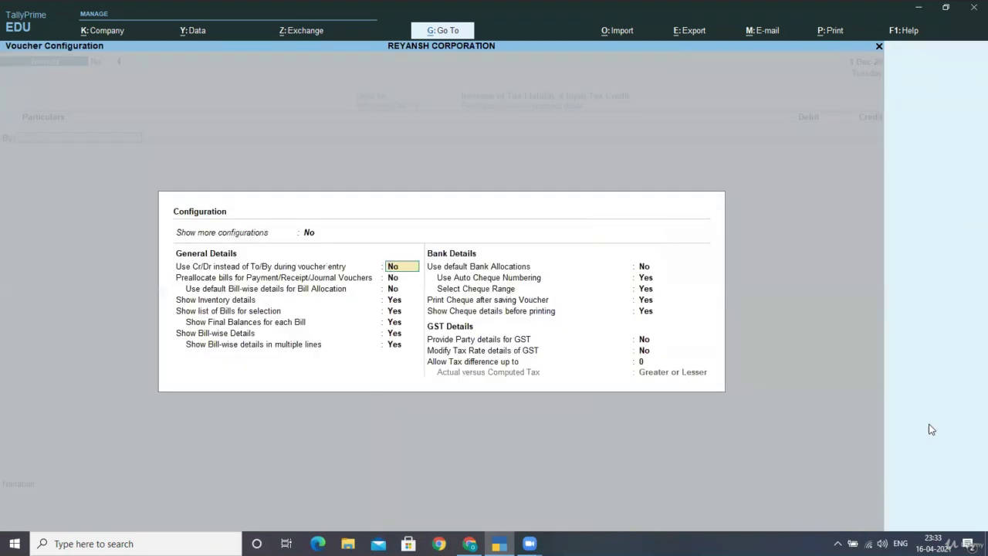
text(yes)
key(ctrl+a)
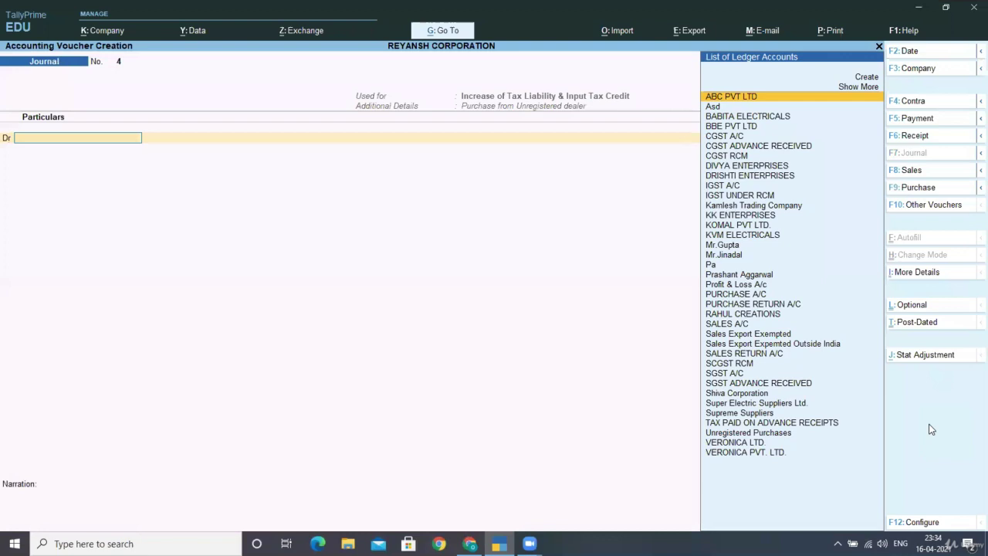
Step: Debit CGST A/C 8,220.00 at 12% GST on a 68,500 taxable value
text(cgst)
key(Return)
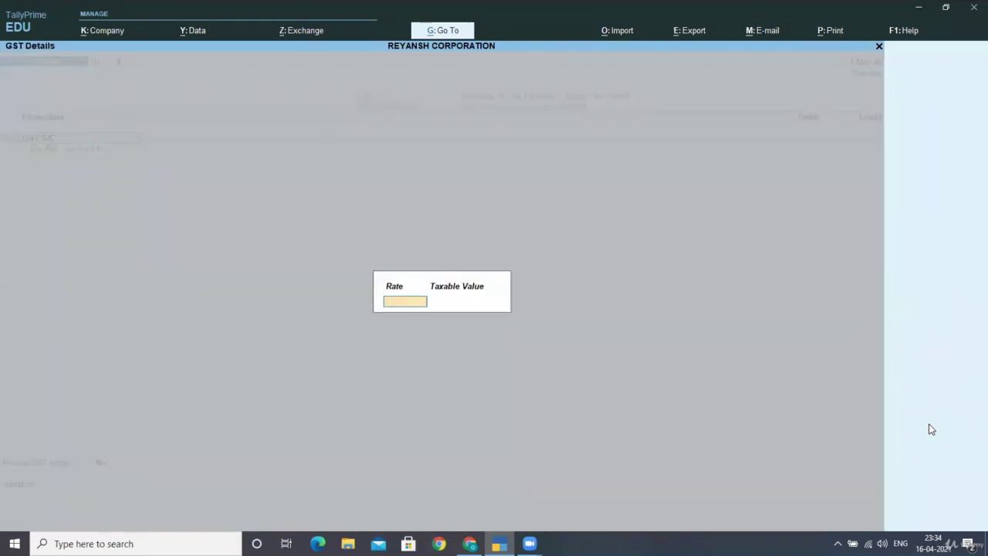
text(12)
key(Return)
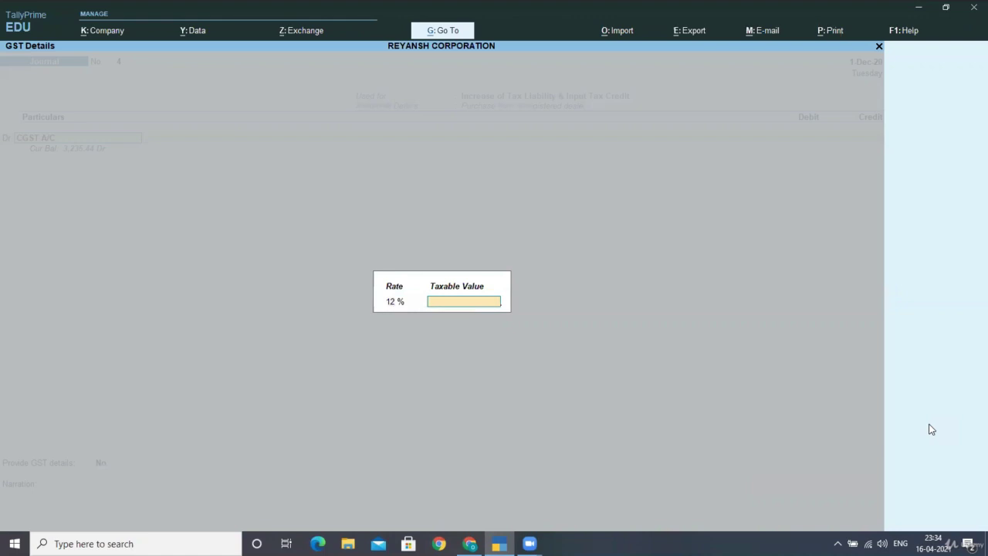
text(68500)
key(Return)
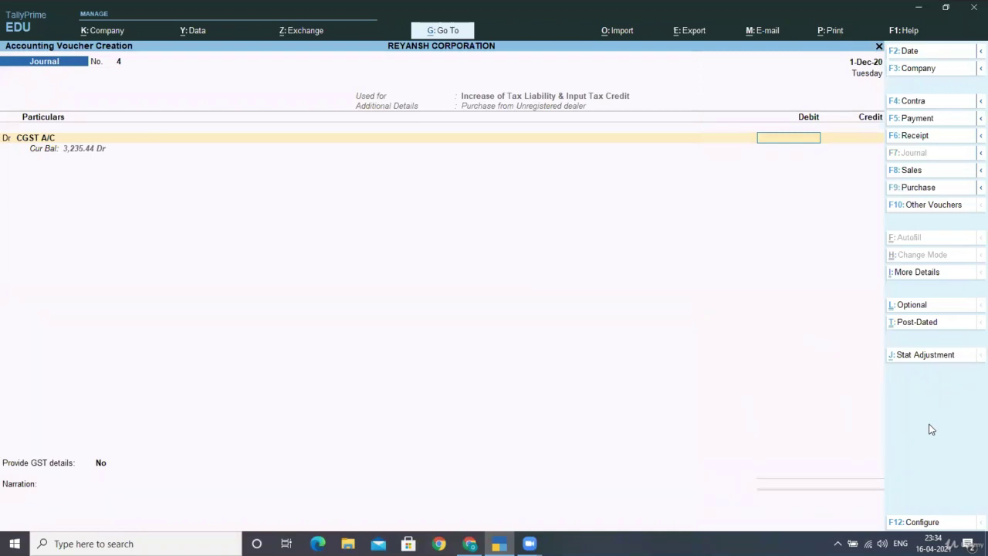
text(8220)
key(Return)
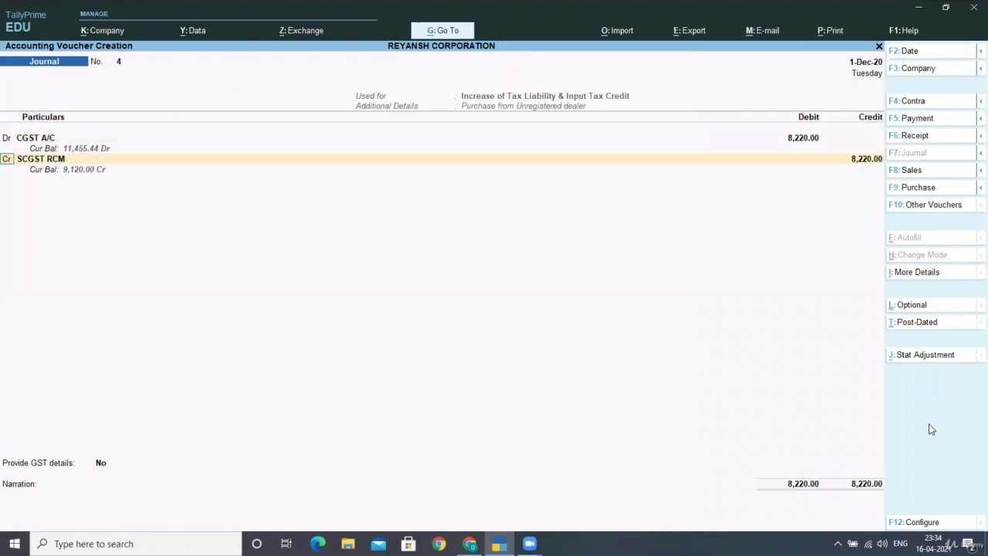
Step: Add a second debit line of 8,220.00 to SGST A/C at the 12% rate
text(d)
key(Return)
text(S)
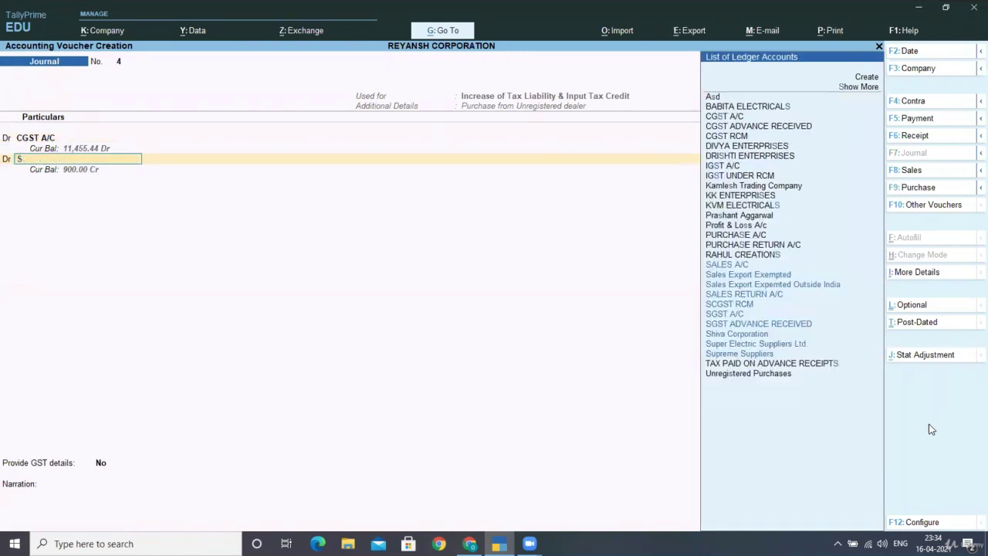
key(Down)
key(Down)
key(Down)
key(Down)
key(Down)
key(Down)
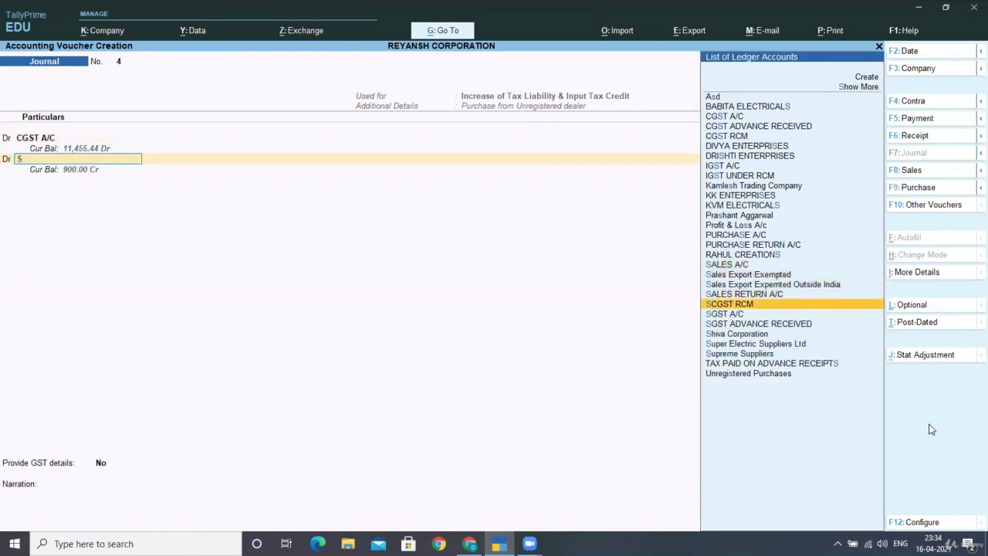
key(Return)
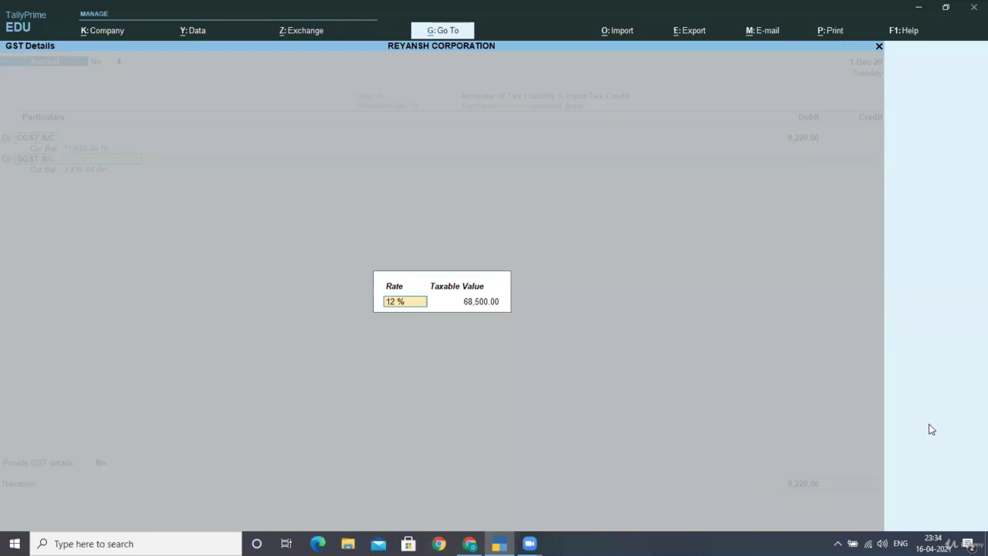
key(Return)
key(Return)
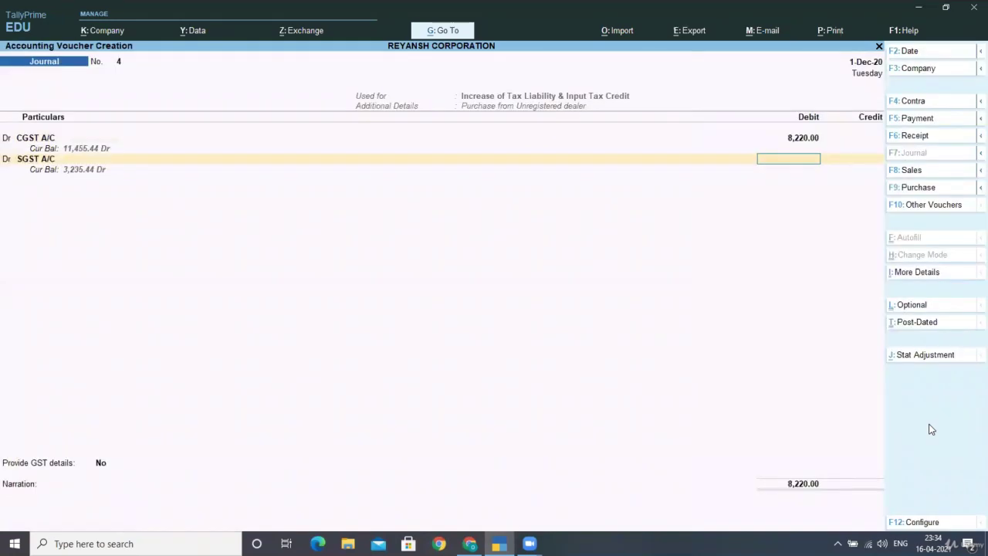
text(8220)
key(Return)
key(Return)
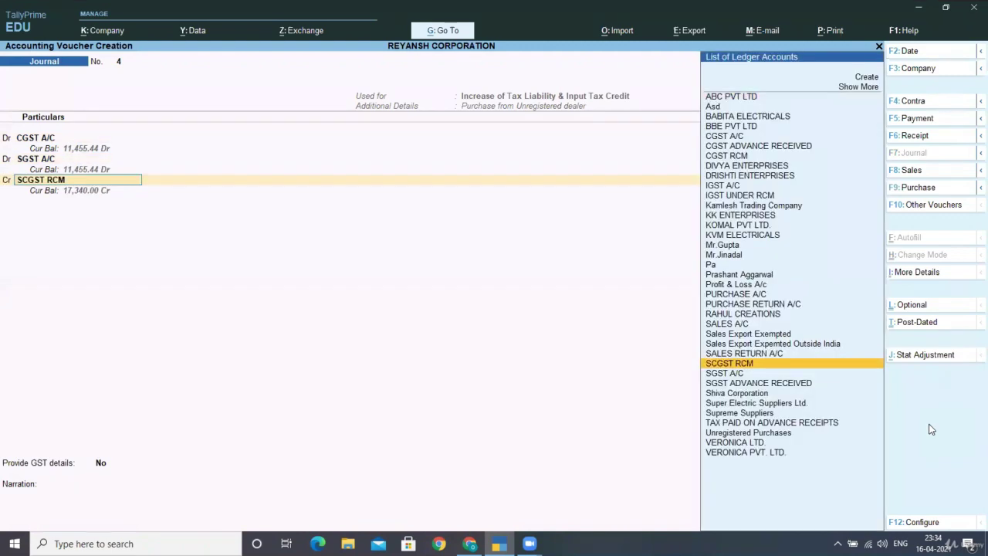
Step: Credit CGST RCM and SCGST RCM 8,220.00 each to balance at 16,440.00
text(C)
key(Down)
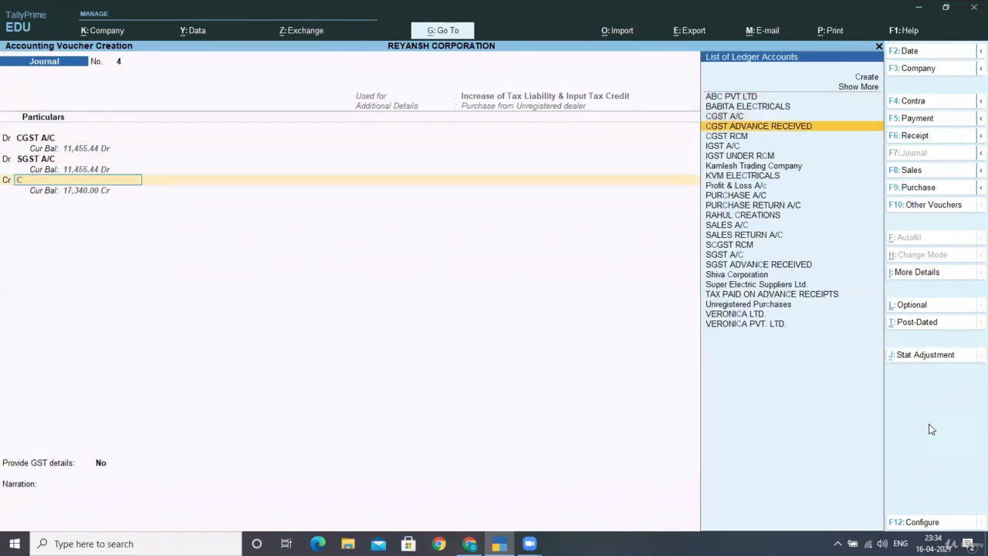
key(Down)
key(Return)
key(Return)
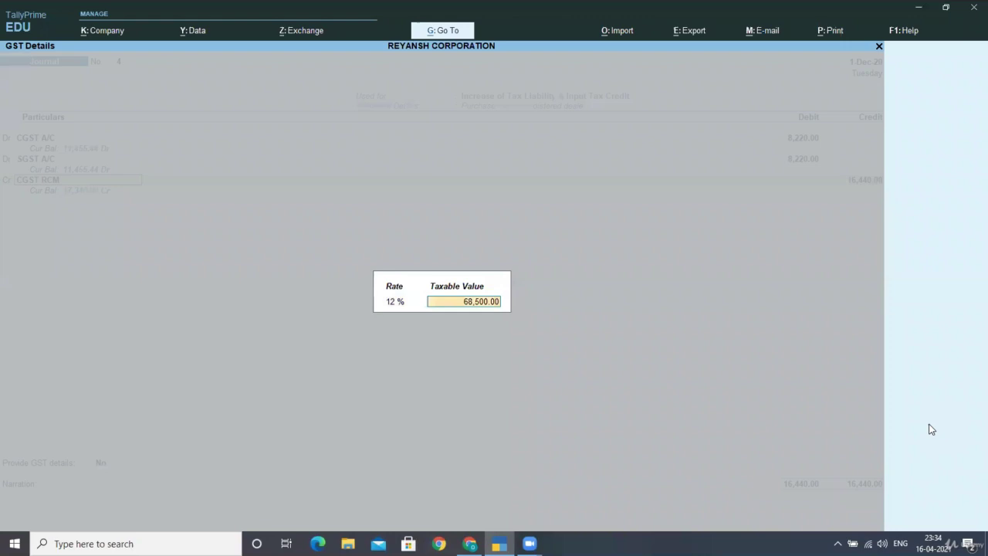
key(Return)
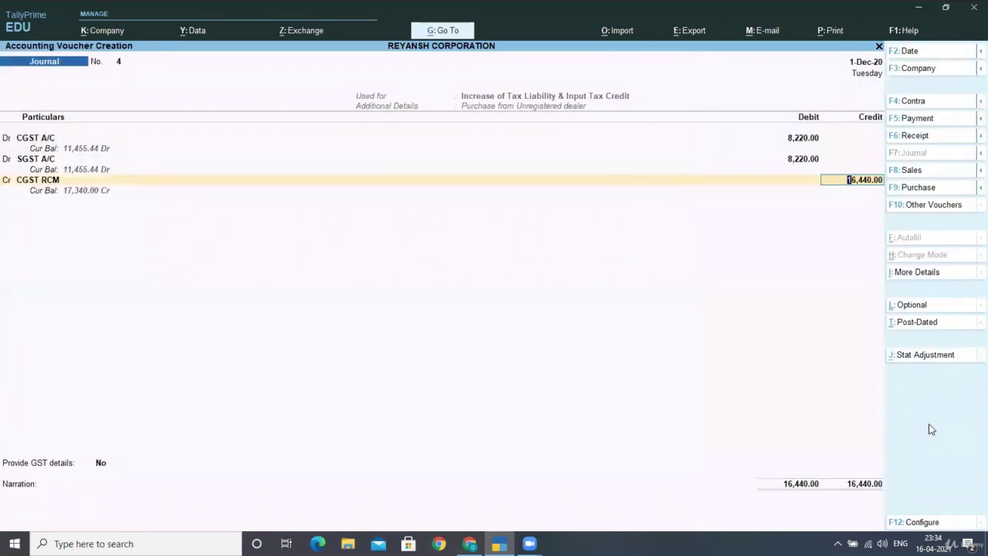
text(8,220)
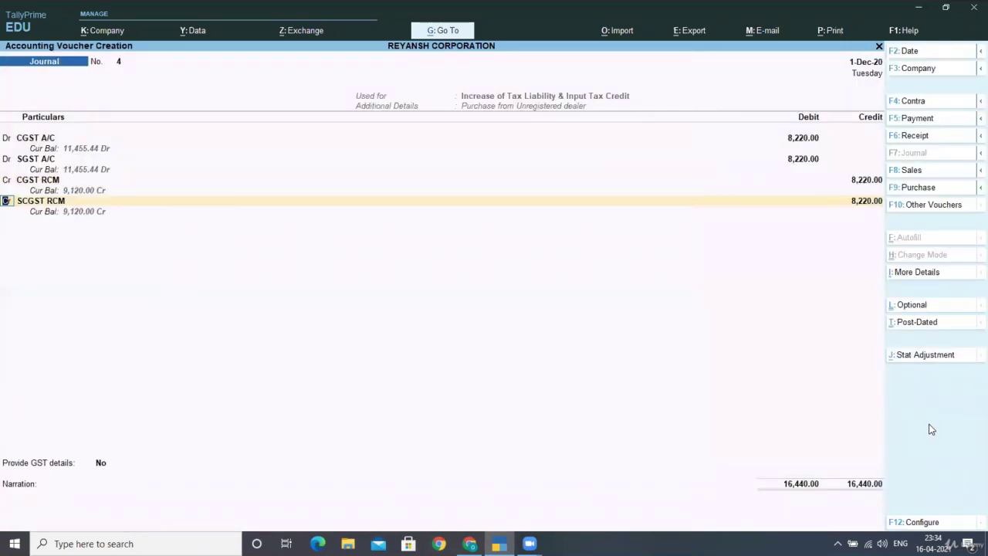
key(Return)
key(Return)
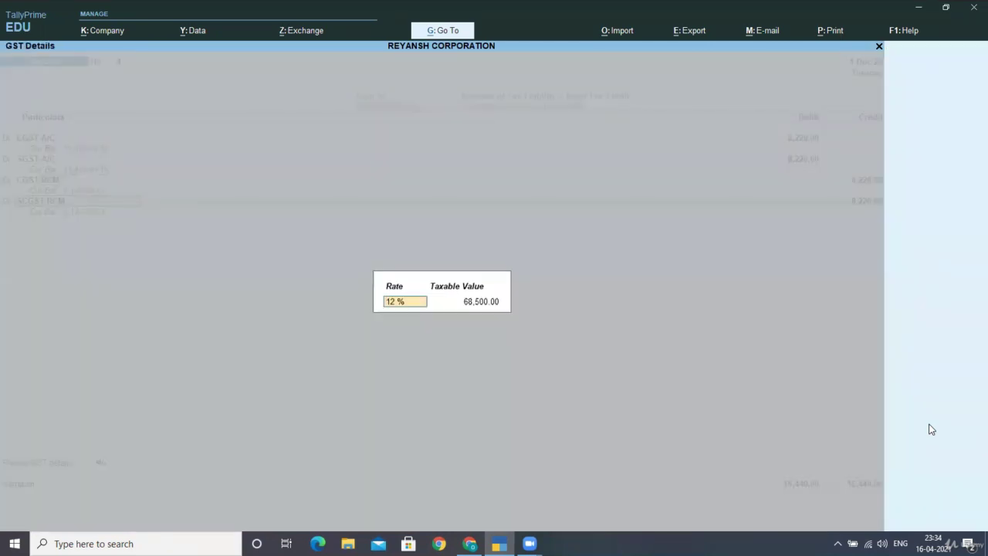
key(Return)
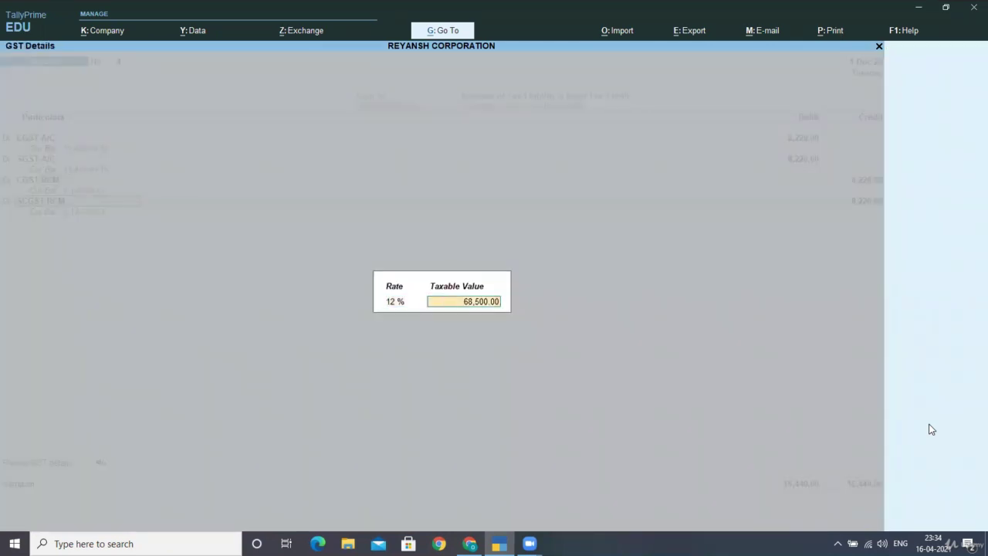
key(Return)
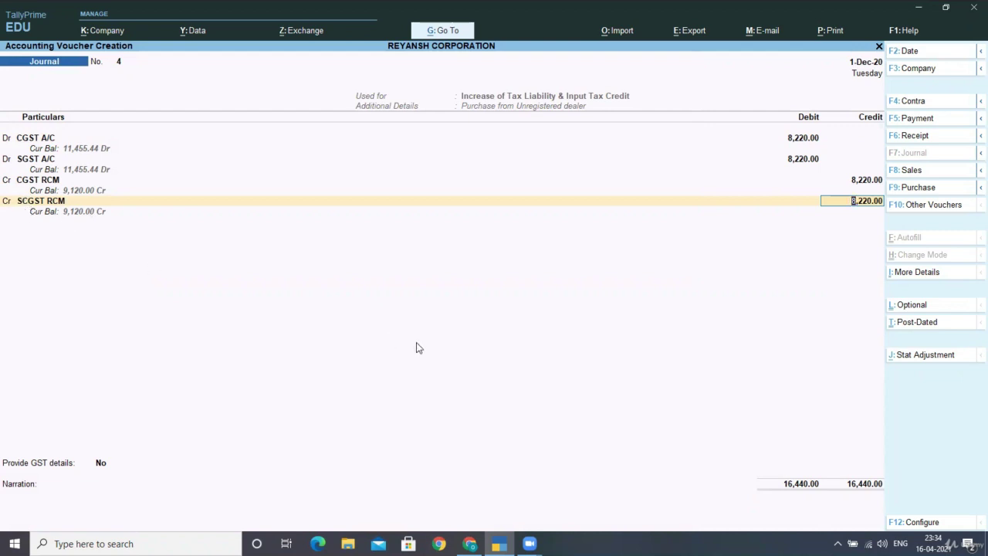
Step: Set Provide GST details to Yes with Goods as the input type, skip narration, and accept journal 4
key(Return)
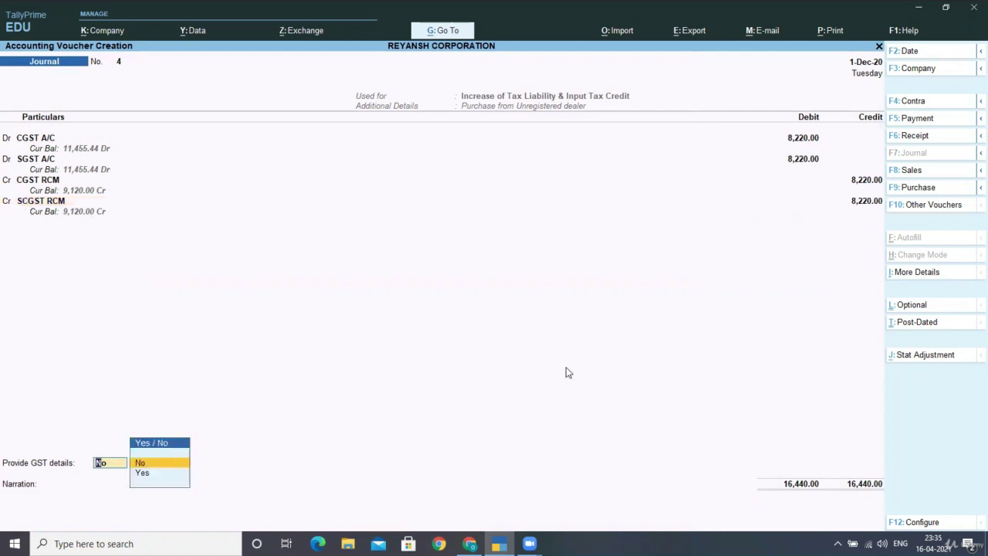
key(Down)
key(Return)
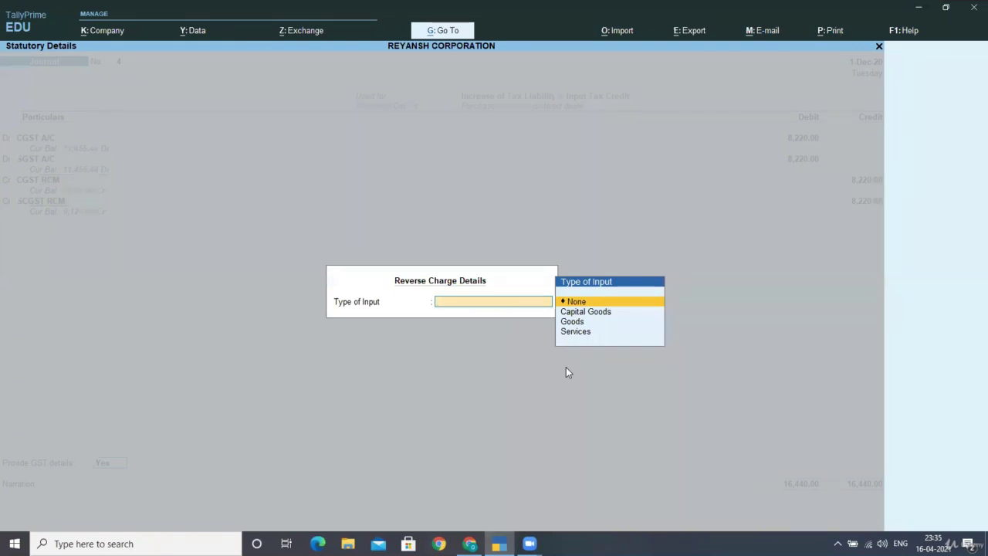
key(Down)
key(Down)
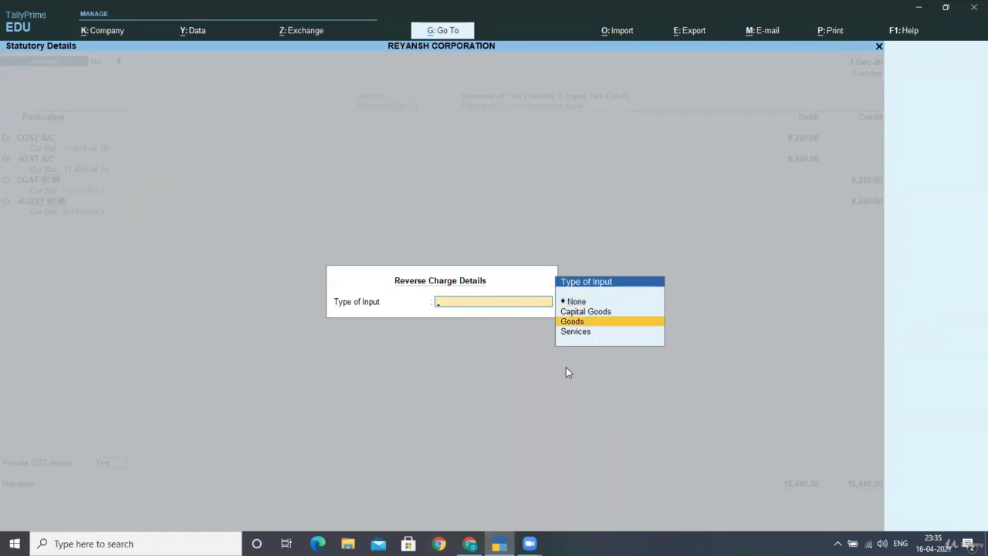
key(Return)
key(Return)
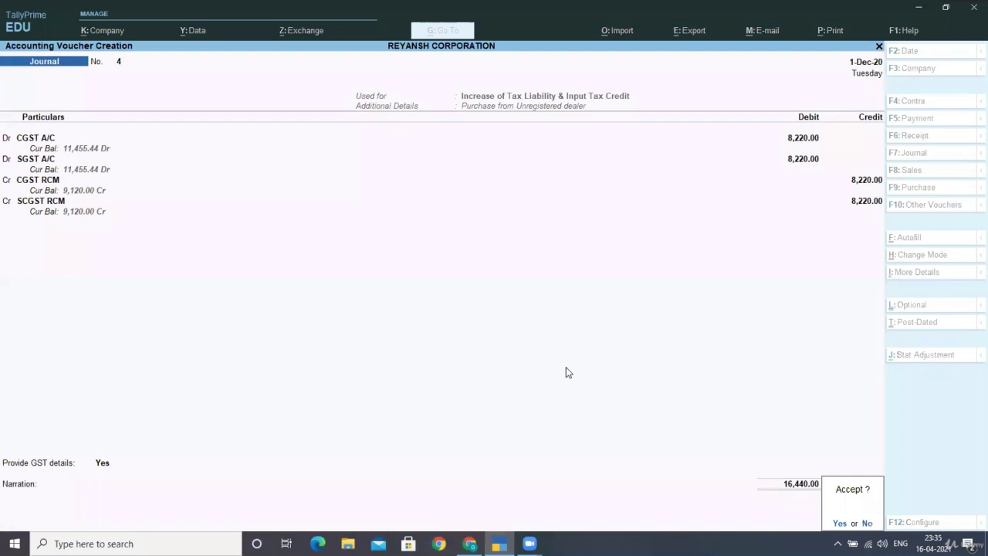
key(Return)
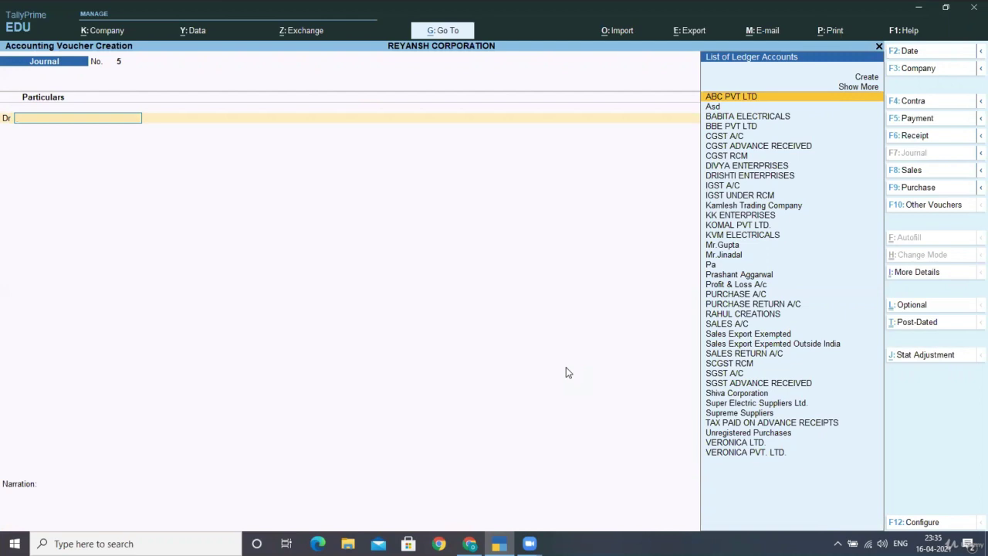
Step: Leave the blank journal and go through Display More Reports and GST Reports to GSTR-2
key(Escape)
key(Return)
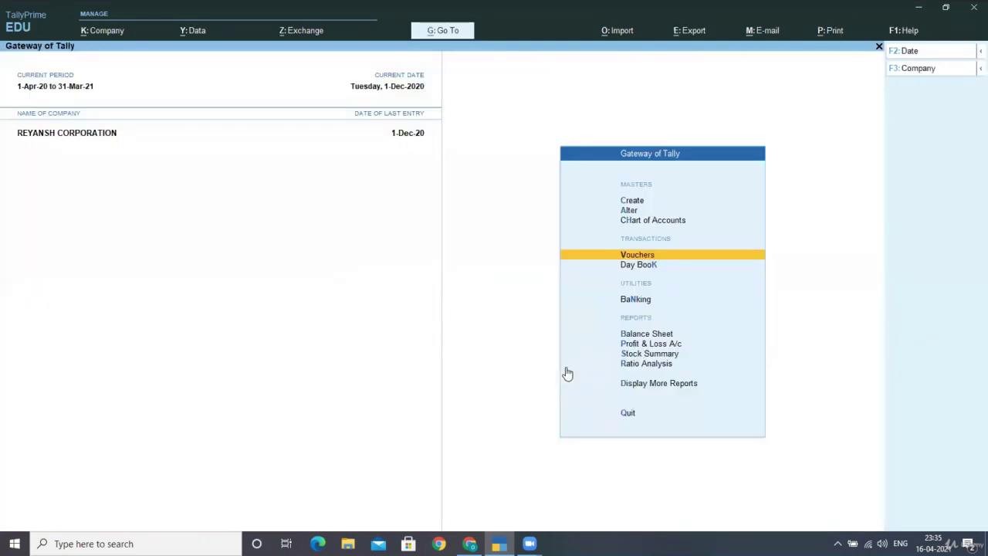
key(Down)
key(Down)
key(Down)
key(Down)
key(Down)
key(Down)
key(Down)
key(Return)
key(Down)
key(Down)
key(Down)
key(Down)
key(Down)
key(Down)
key(Down)
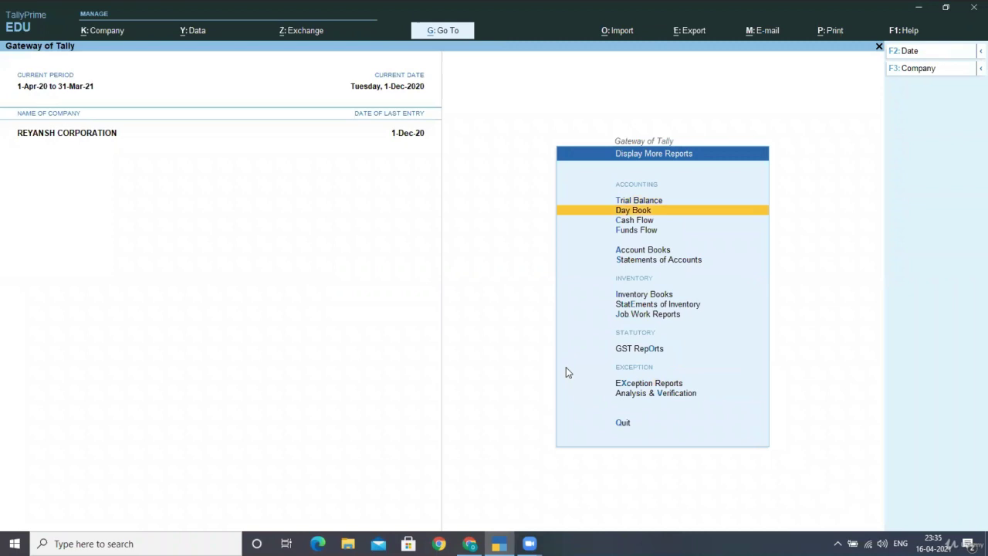
key(Down)
key(Down)
key(Return)
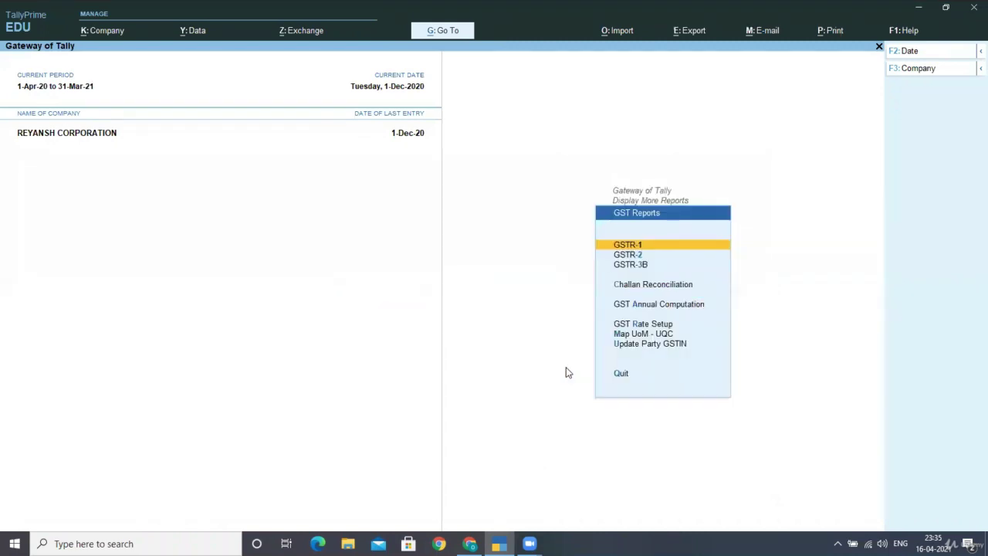
key(Down)
key(Return)
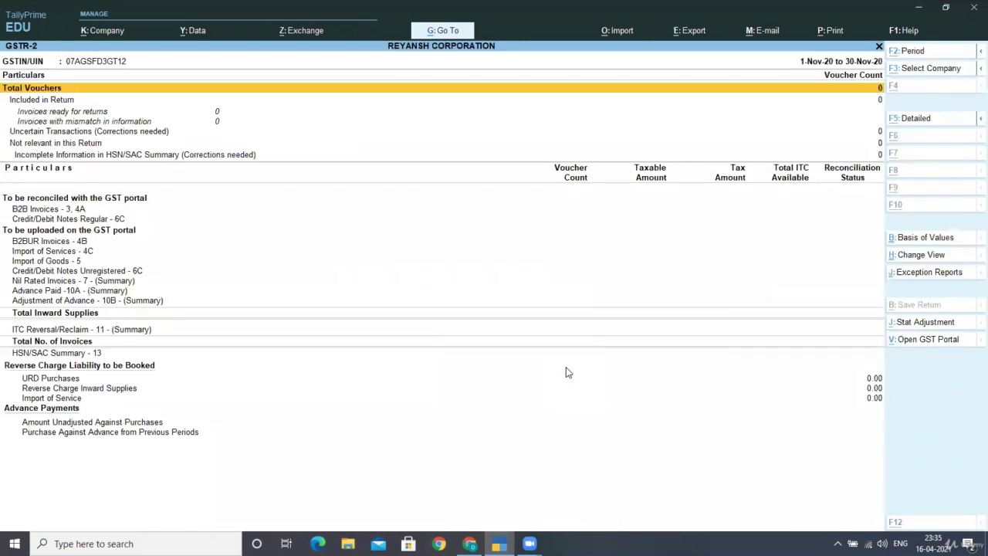
Step: Set the GSTR-2 period to 1-4-2020 through 31-3 and review the URD Purchases reverse-charge vouchers
key(F2)
text(1-4)
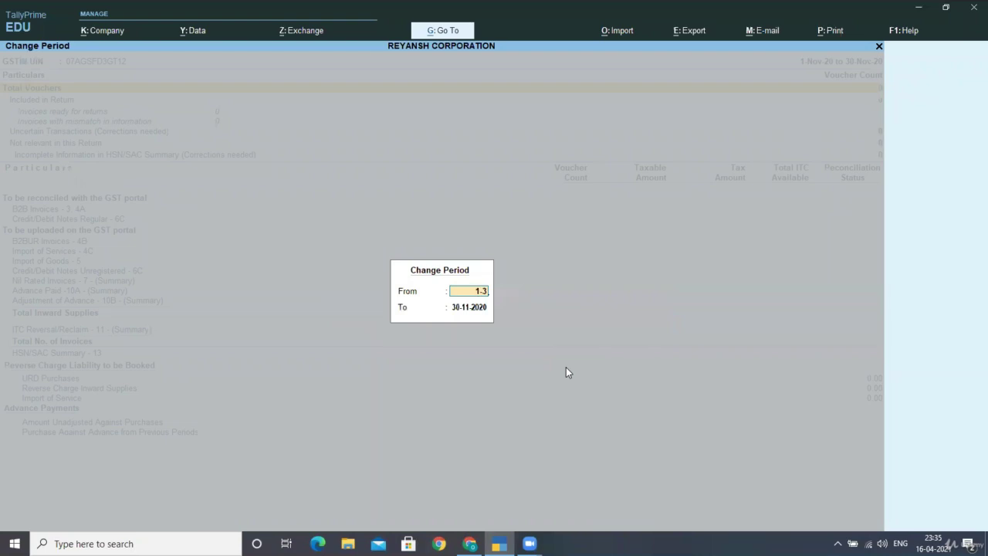
text(-2020)
key(Return)
text(31-3)
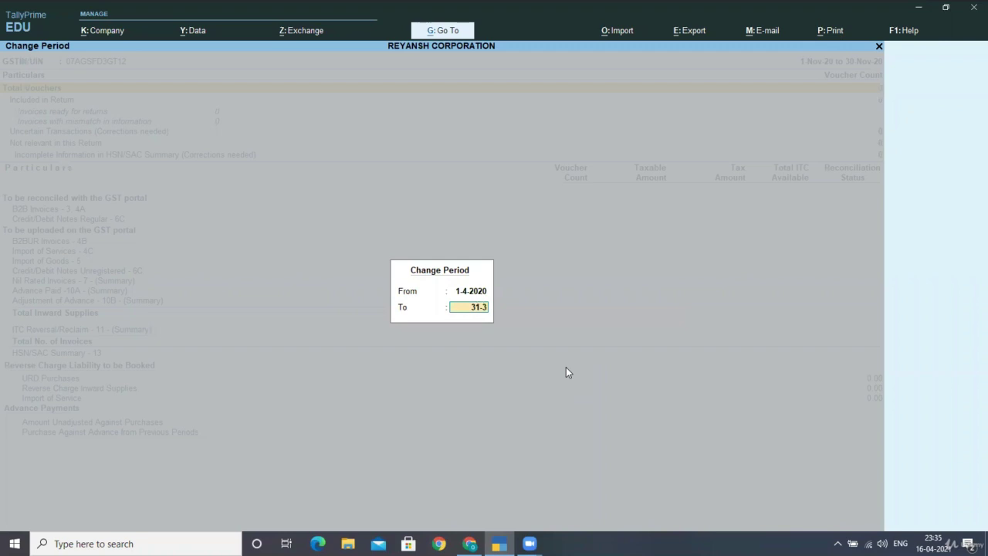
key(Return)
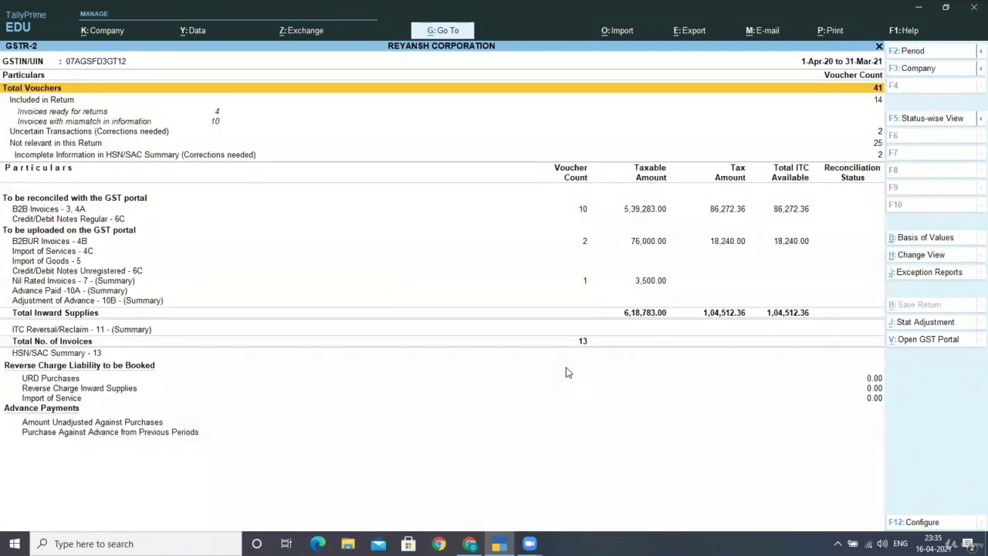
key(Down)
key(Down)
key(Down)
key(Down)
key(Down)
key(Down)
key(Down)
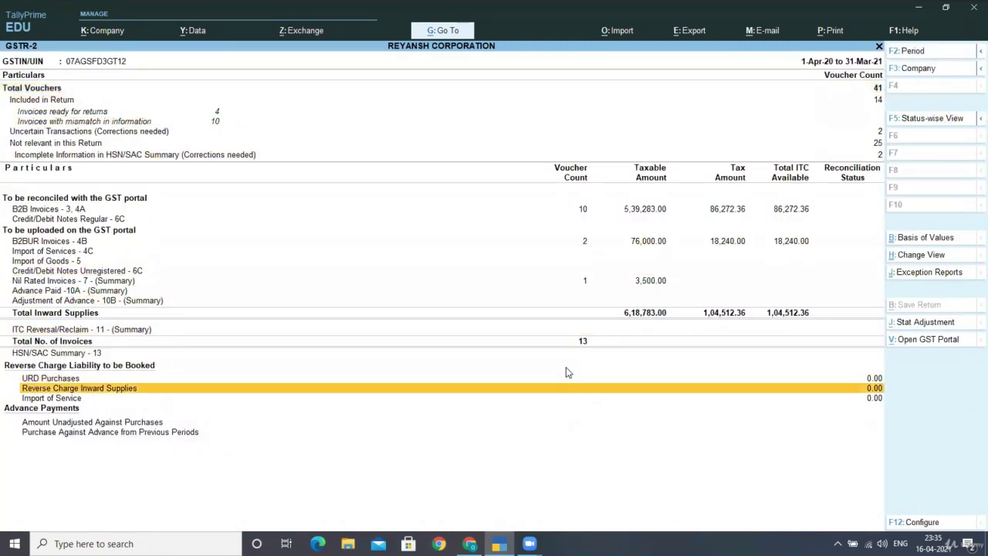
key(Up)
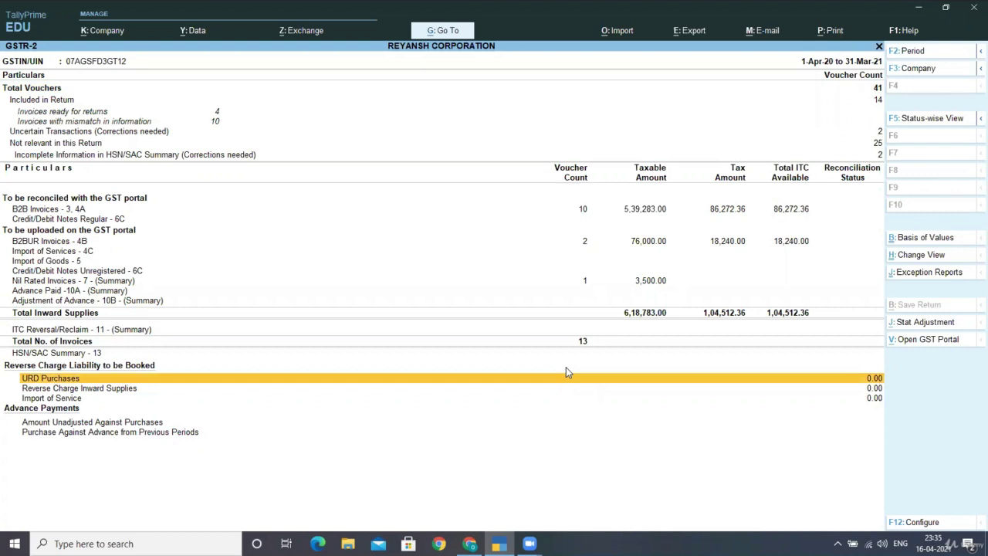
key(Return)
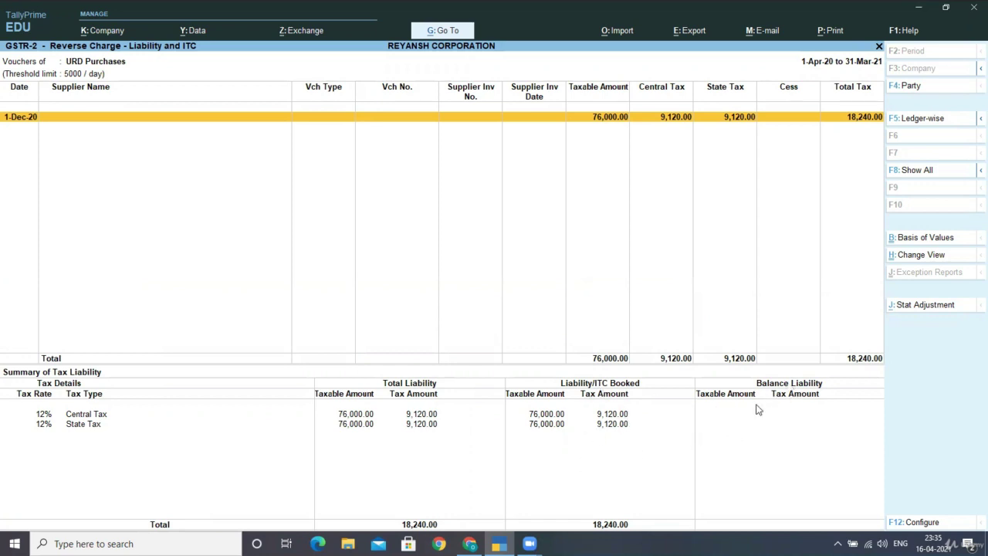
key(Escape)
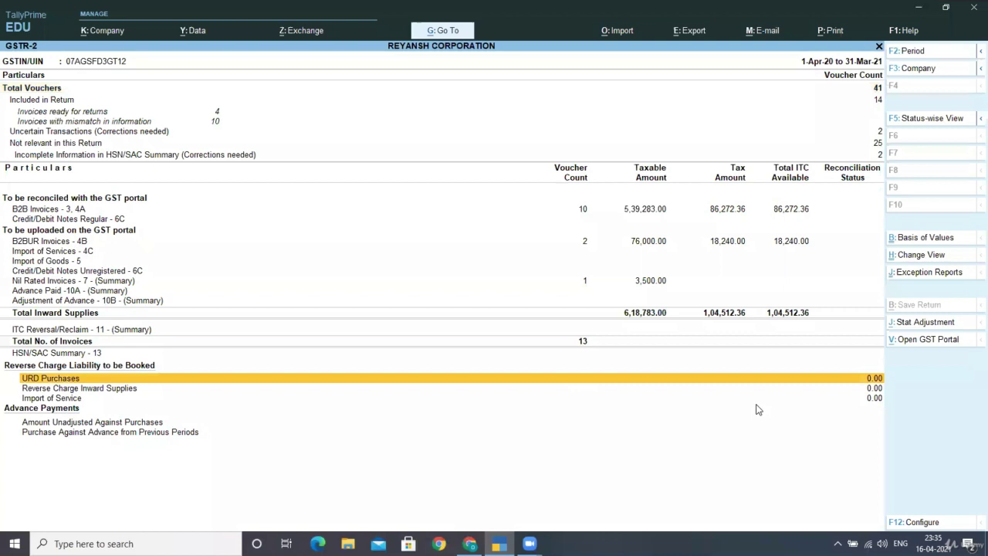
Step: Close GSTR-2 and the report lists, returning from the Gateway to voucher entry
key(Escape)
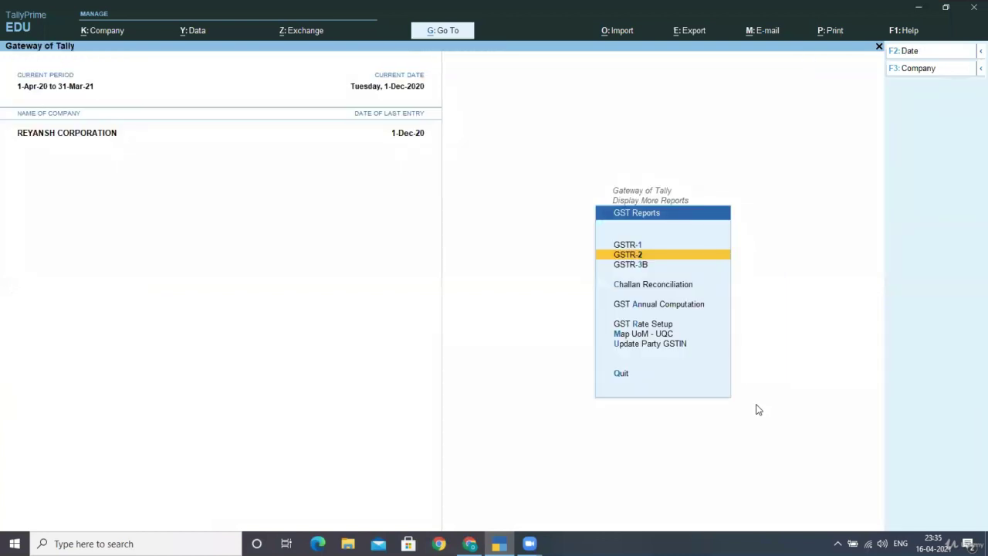
key(Escape)
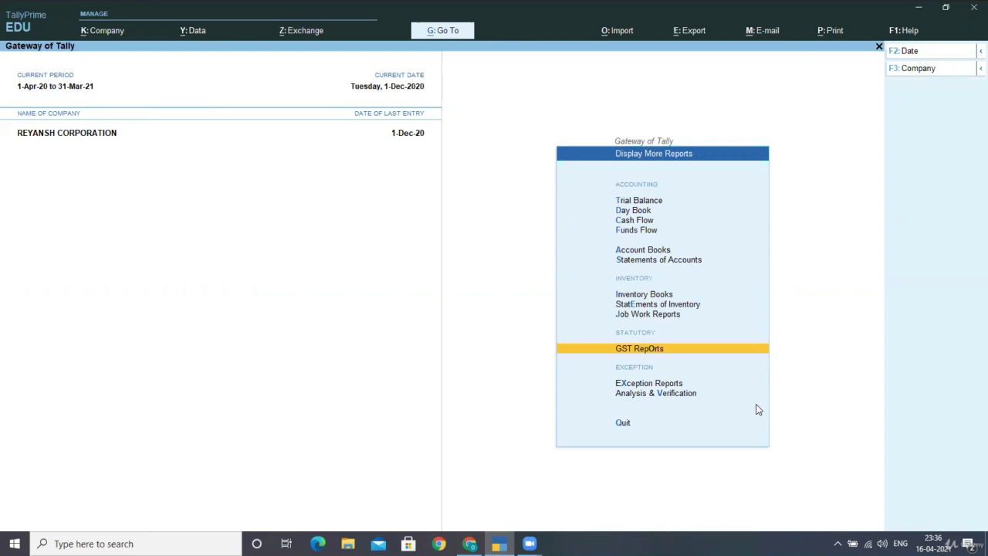
key(Escape)
key(Up)
key(Up)
key(Up)
key(Up)
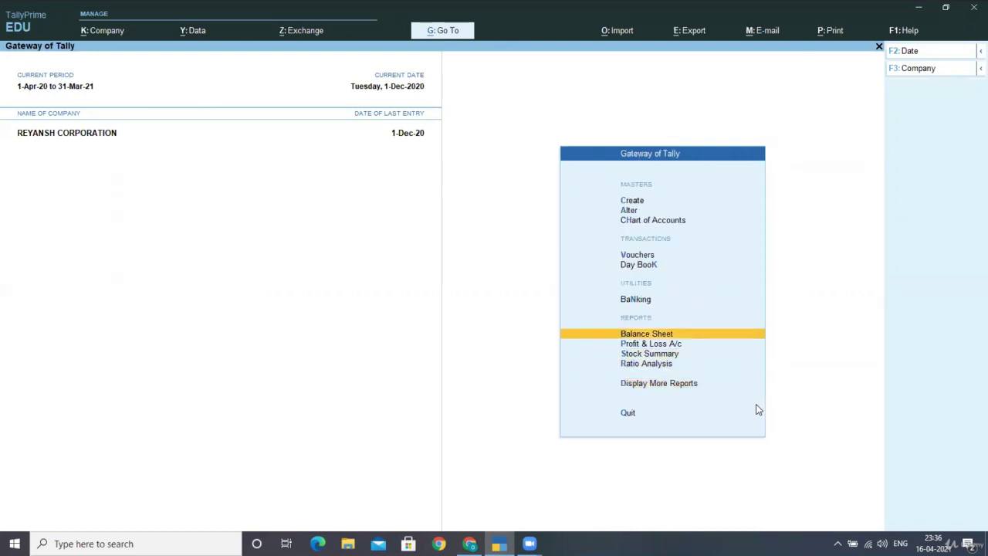
key(Up)
key(Up)
key(Up)
key(Up)
key(Up)
key(Down)
key(Down)
key(Return)
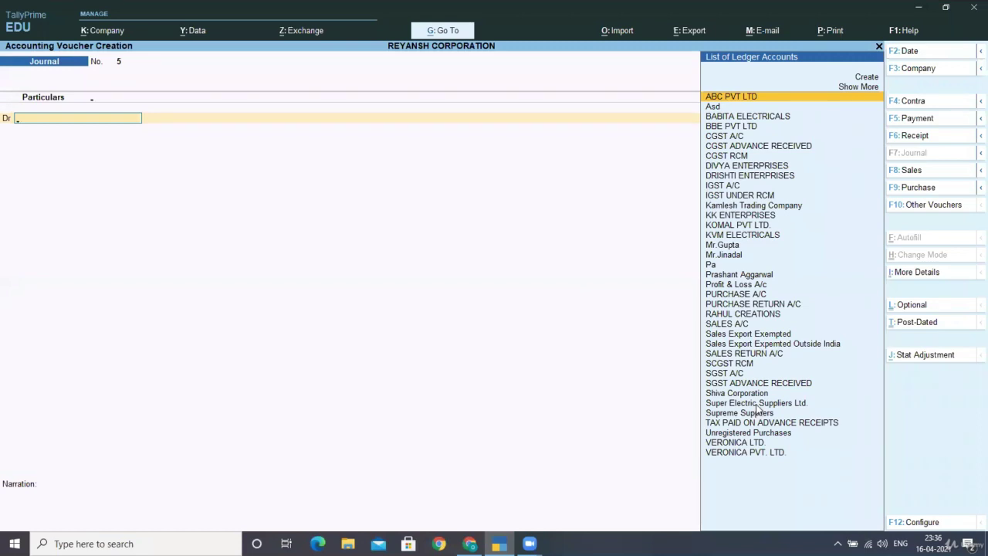
Step: Switch to a payment voucher with 'Payment under reverse charge' as its GST nature of payment
key(F5)
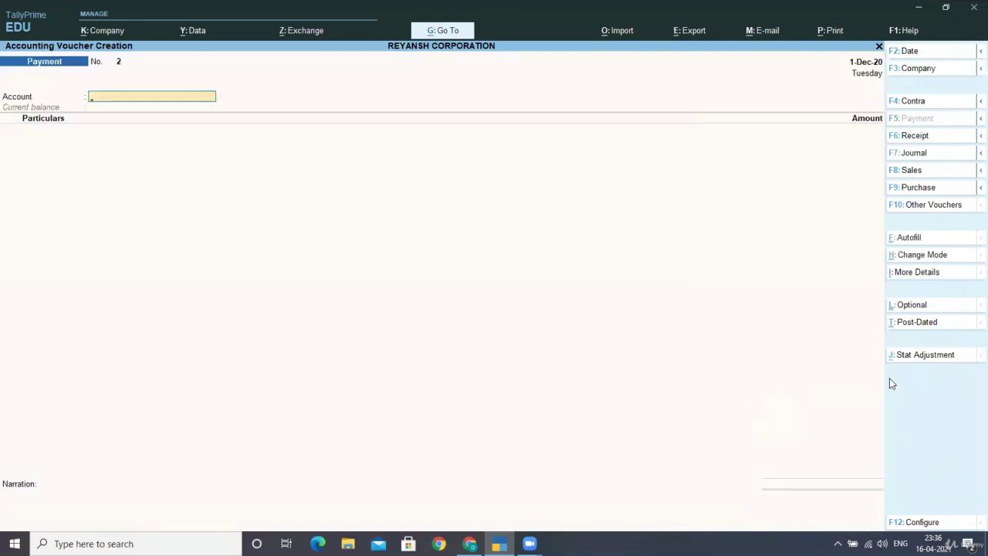
click(926, 359)
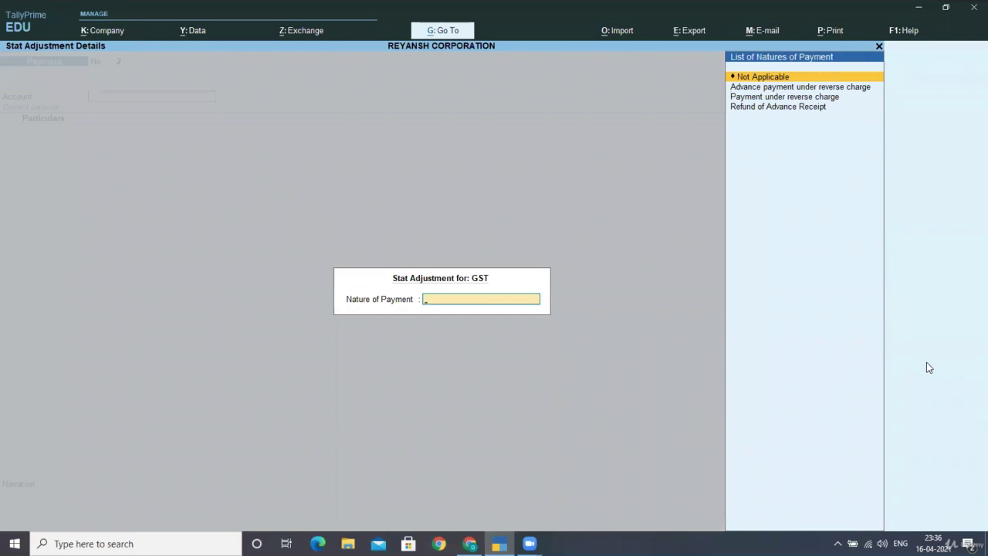
key(Down)
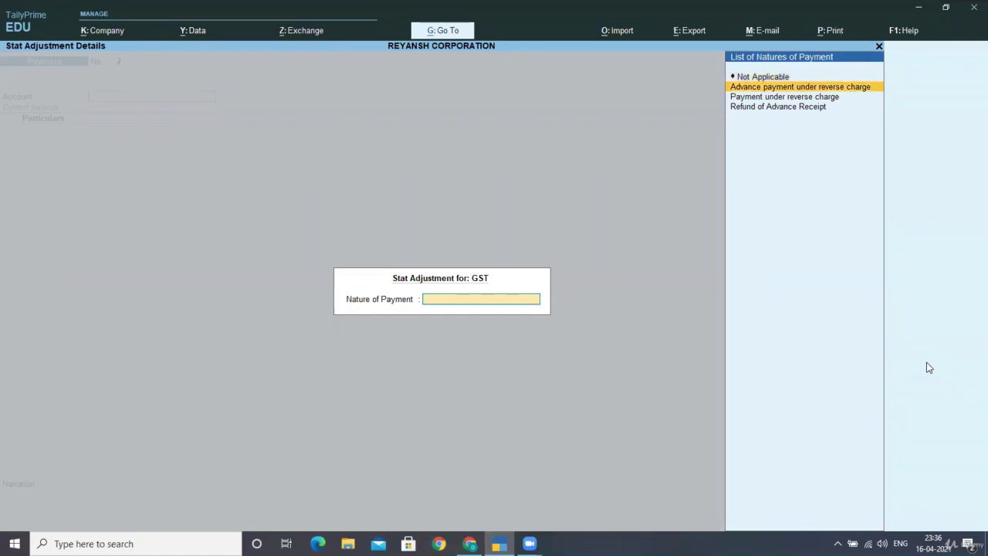
key(Down)
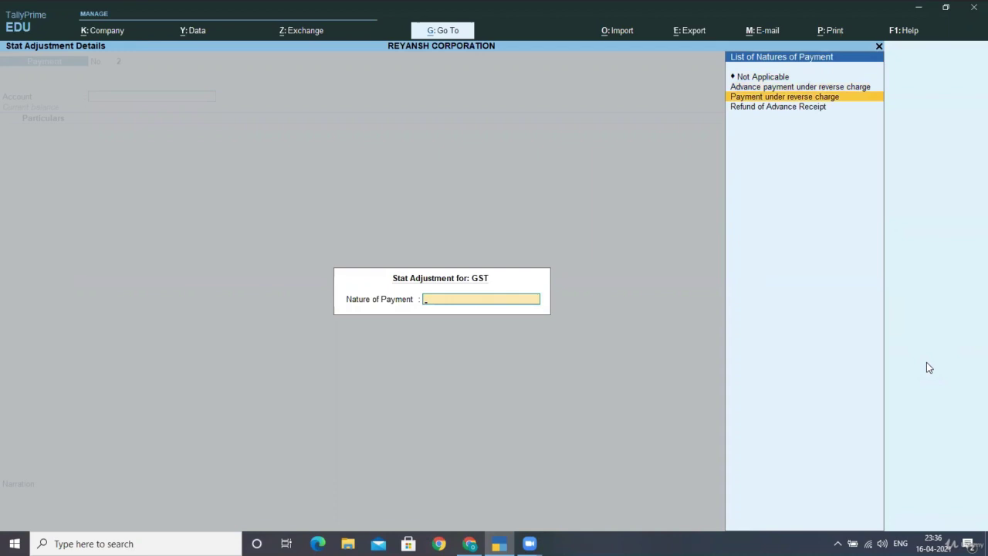
key(Down)
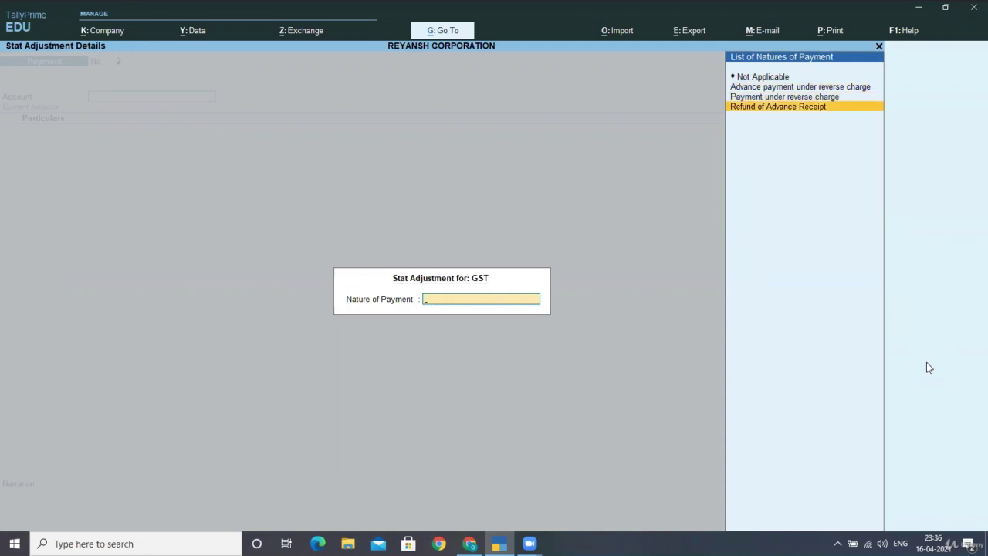
key(Up)
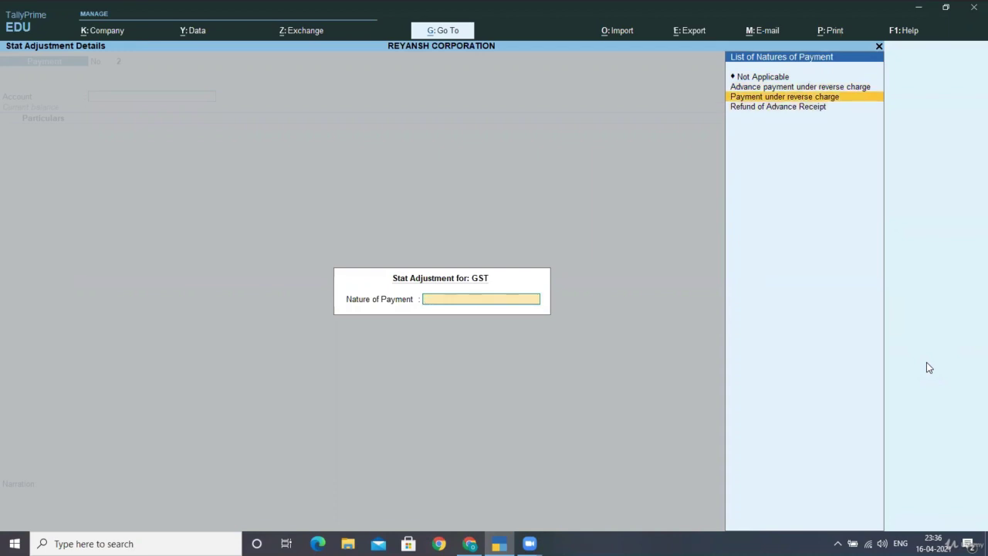
key(Return)
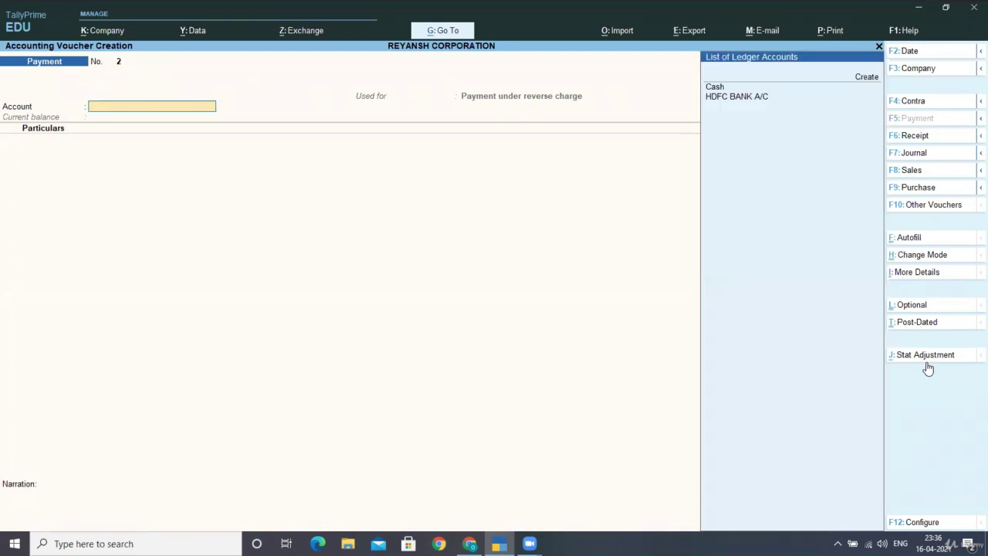
Step: Pay from HDFC BANK A/C, entering CGST RCM at 9,120.00
key(Down)
key(Down)
key(Return)
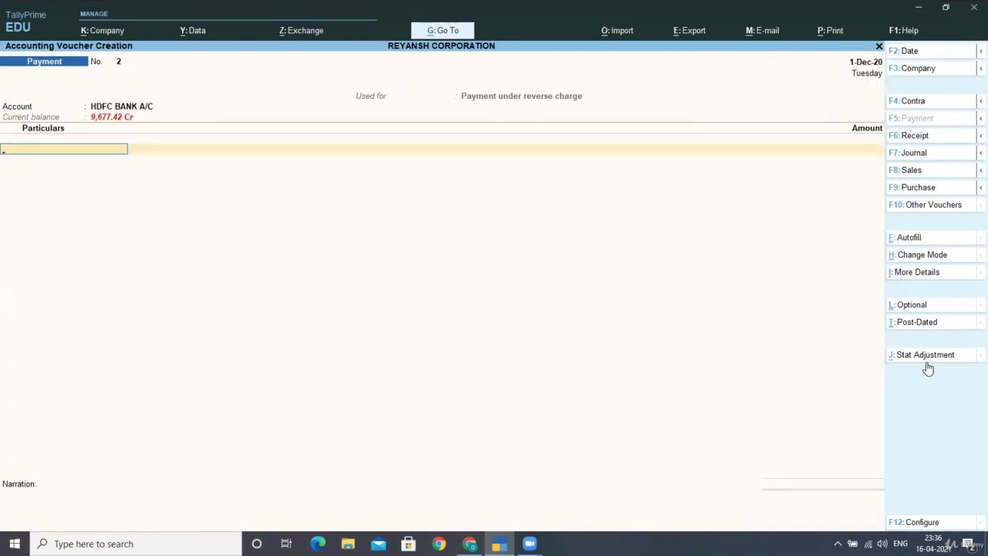
text(C)
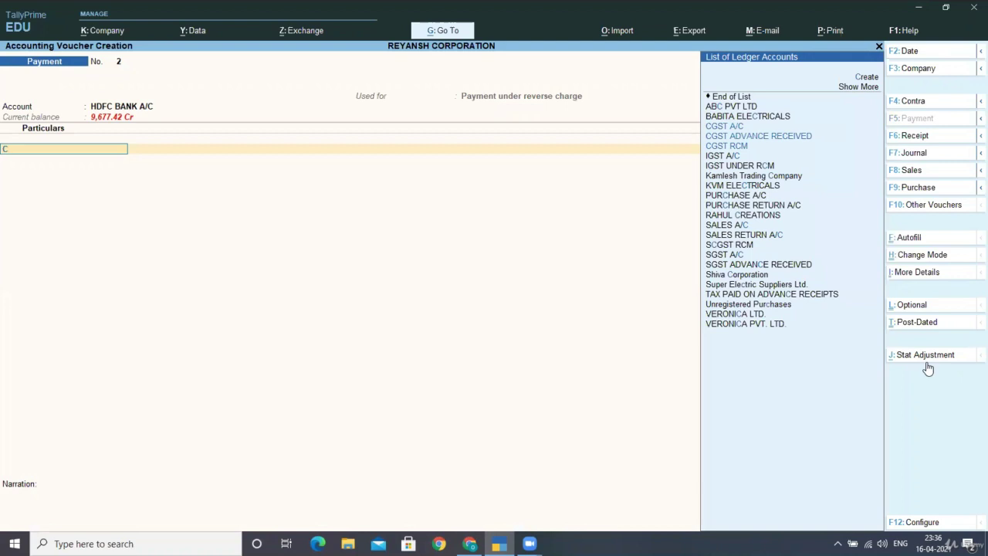
key(Down)
key(Down)
key(Return)
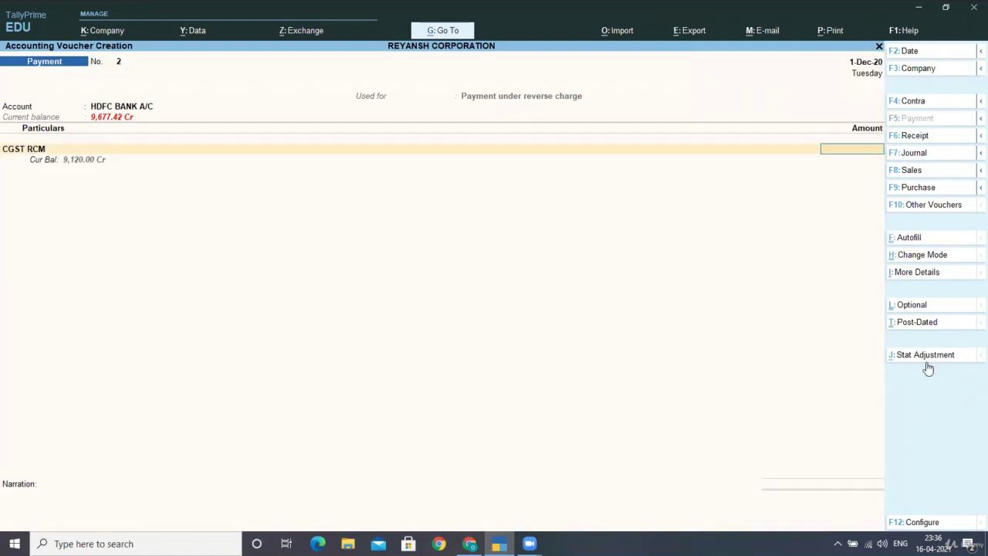
text(9120)
key(Return)
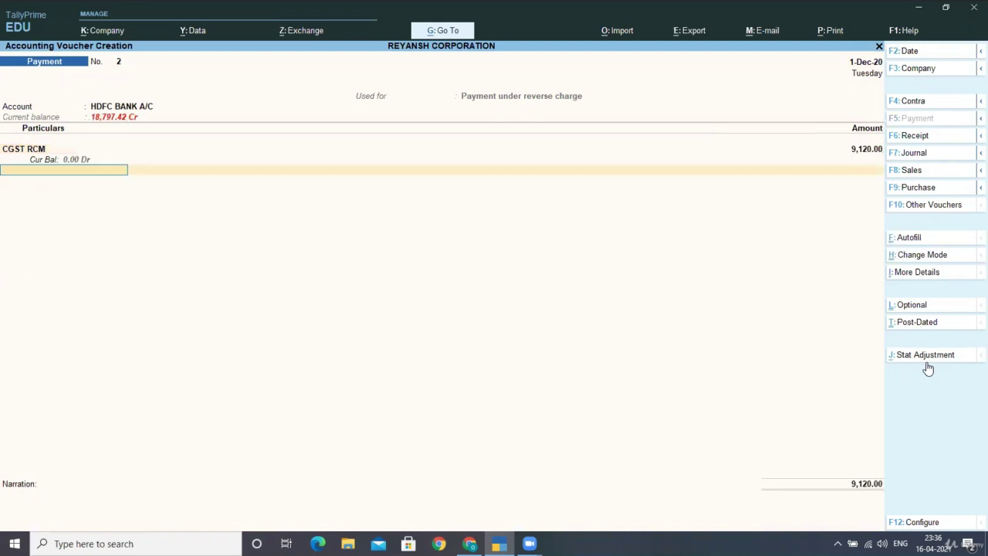
Step: Add SGST RCM at 9,120.00, bringing the payment to 18,240.00, and reach bank allocations
text(SG)
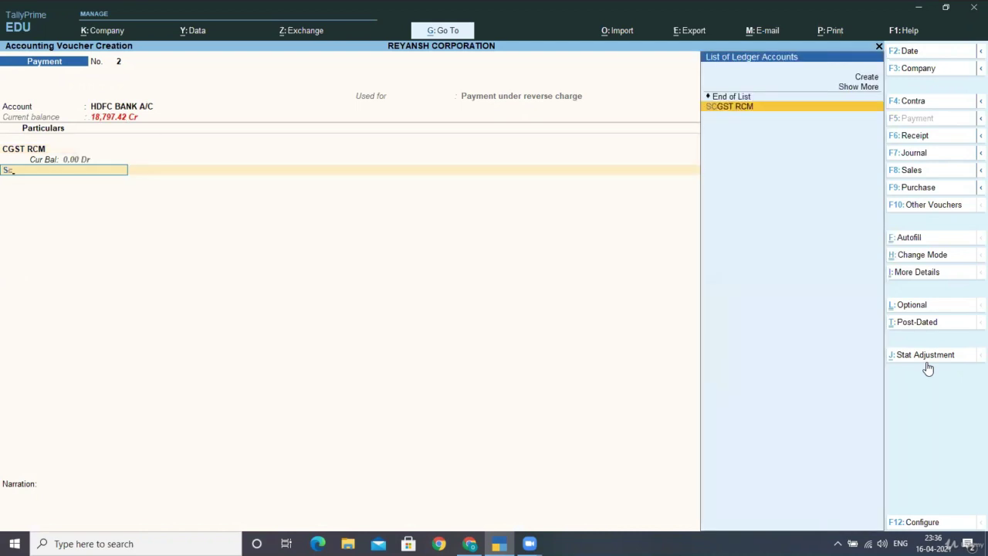
key(Return)
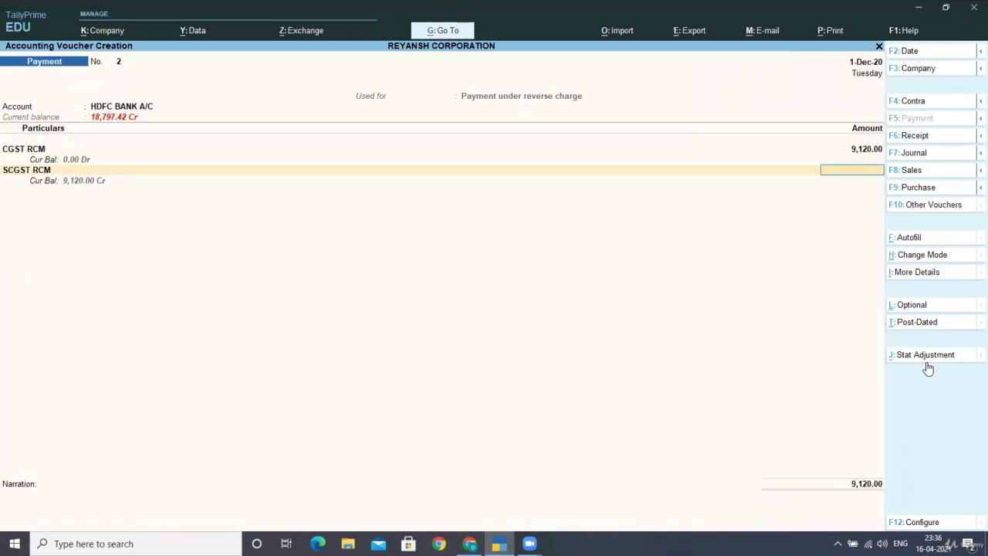
text(9120)
key(Return)
key(Return)
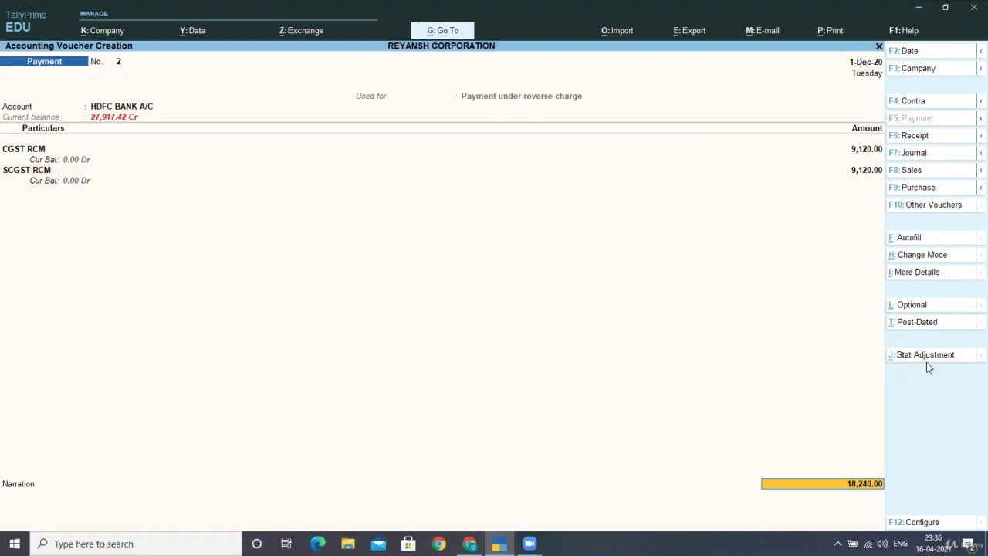
Step: Record the payment as a cheque with its instrument number, save voucher 2, and quit to the Gateway
key(Return)
key(Return)
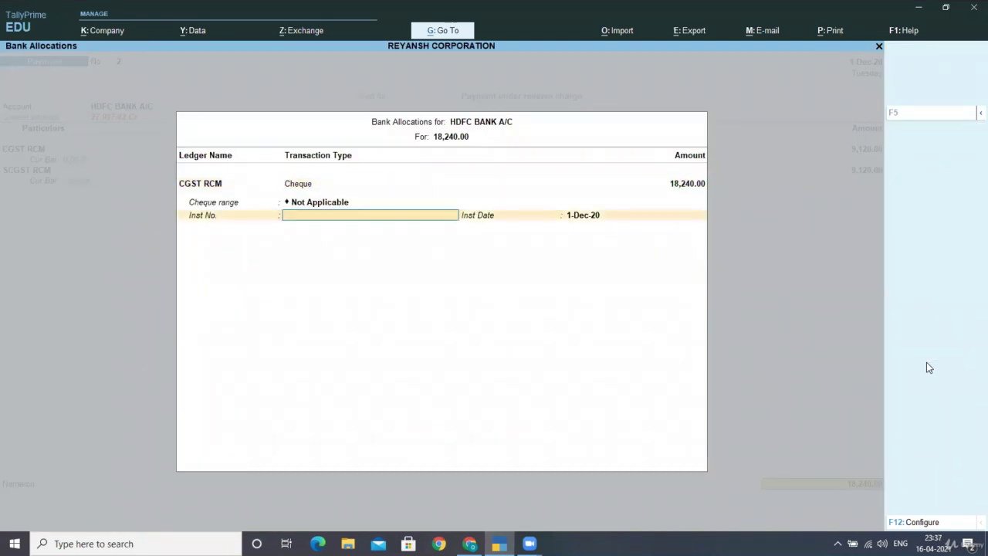
text(420077)
key(Return)
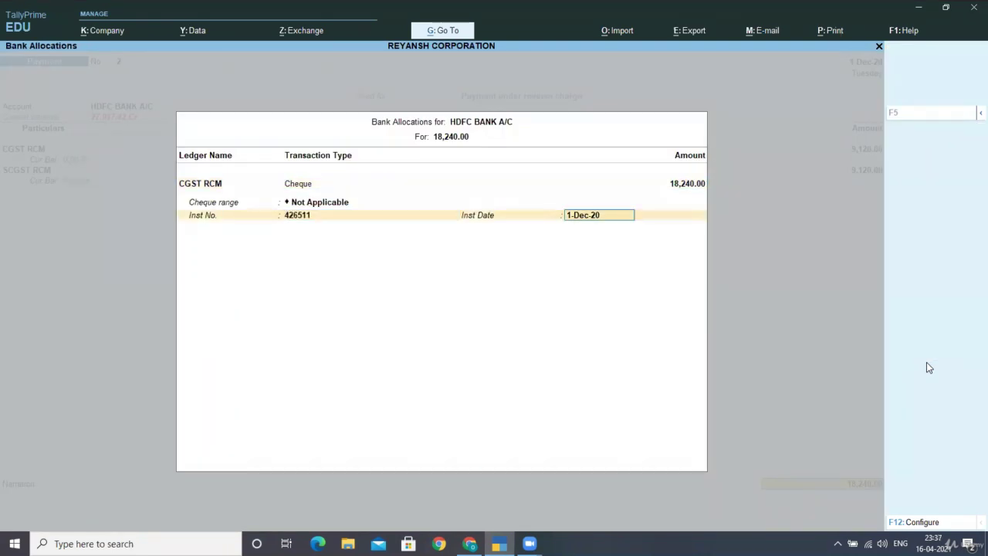
key(Return)
key(Return)
key(Return)
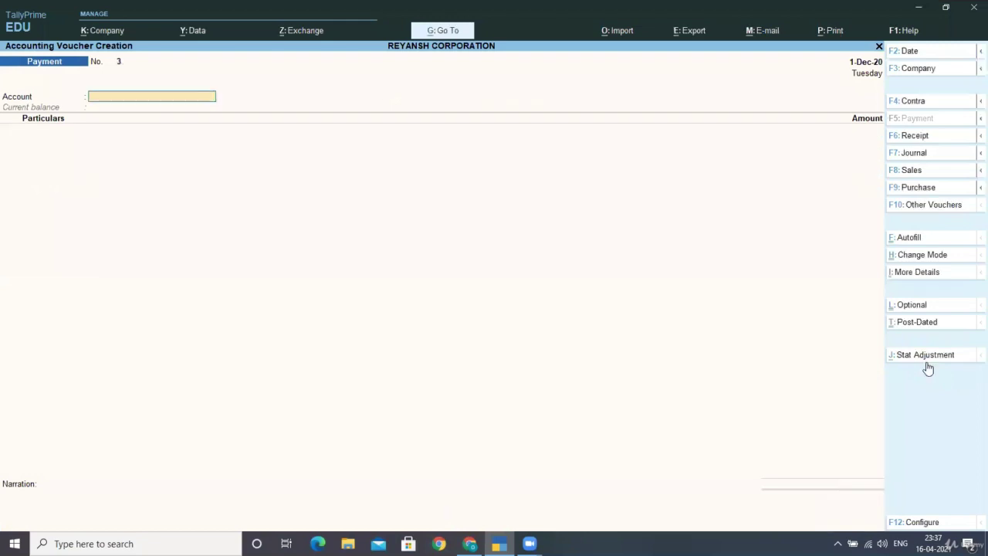
key(Escape)
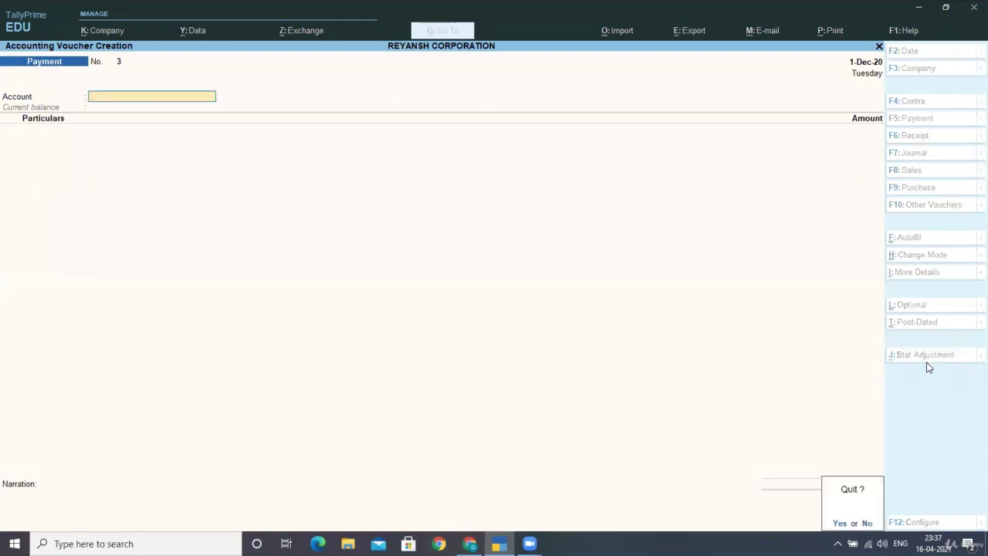
key(Return)
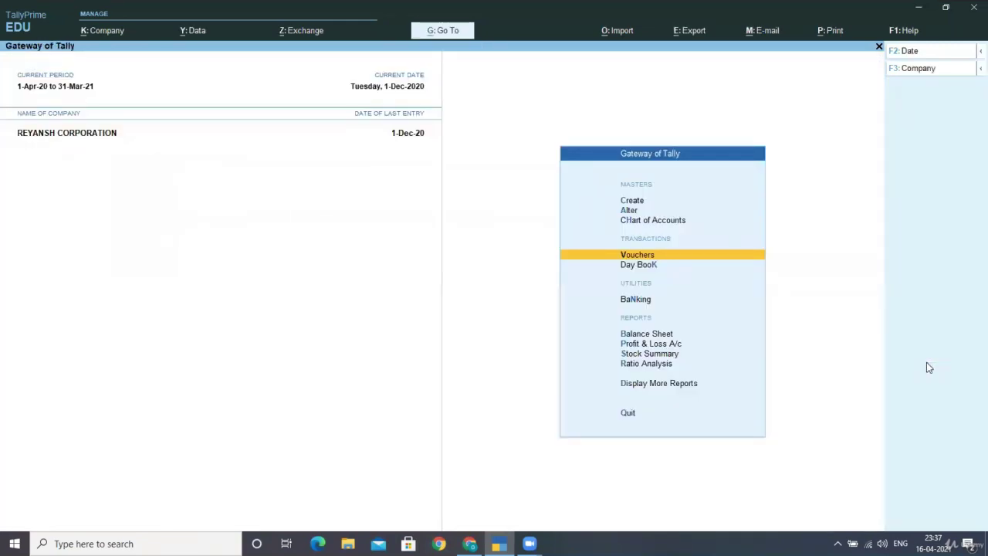
Step: Open the GSTR-2 report via Display More Reports > GST Reports
key(Escape)
key(Escape)
key(Down)
key(Down)
key(Down)
key(Down)
key(Down)
key(Down)
key(Down)
key(Down)
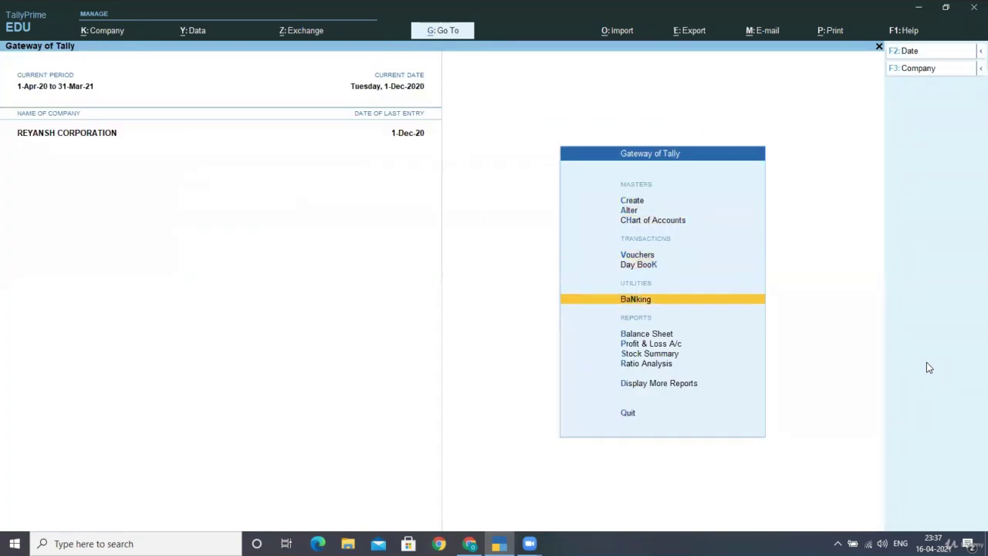
key(Down)
key(Down)
key(Return)
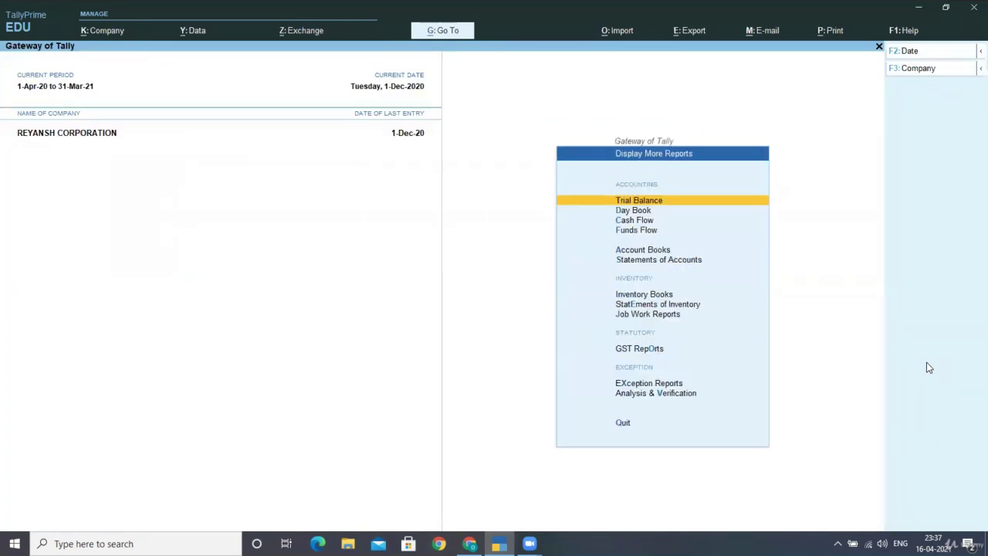
key(Down)
key(Down)
key(Down)
key(Down)
key(Down)
key(Down)
key(Down)
key(Down)
key(Down)
key(Down)
key(Up)
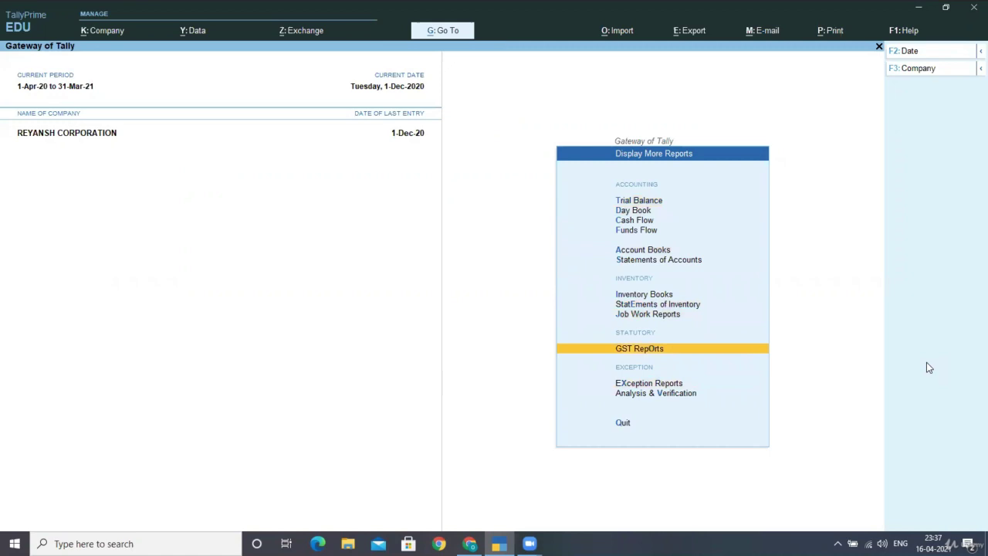
key(Return)
key(Down)
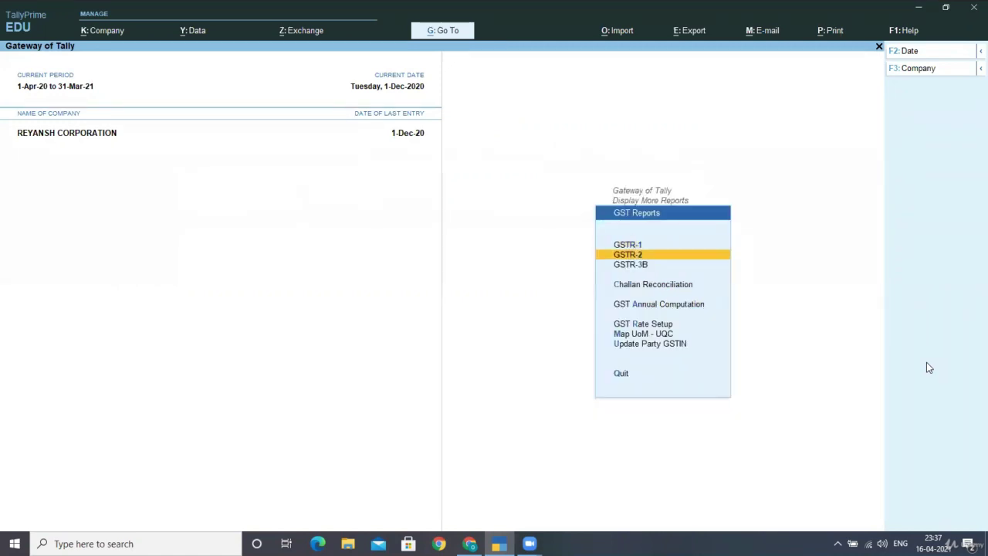
key(Return)
Step: Set the GSTR-2 period from 1-4-2020 to 31-3-2021
key(F2)
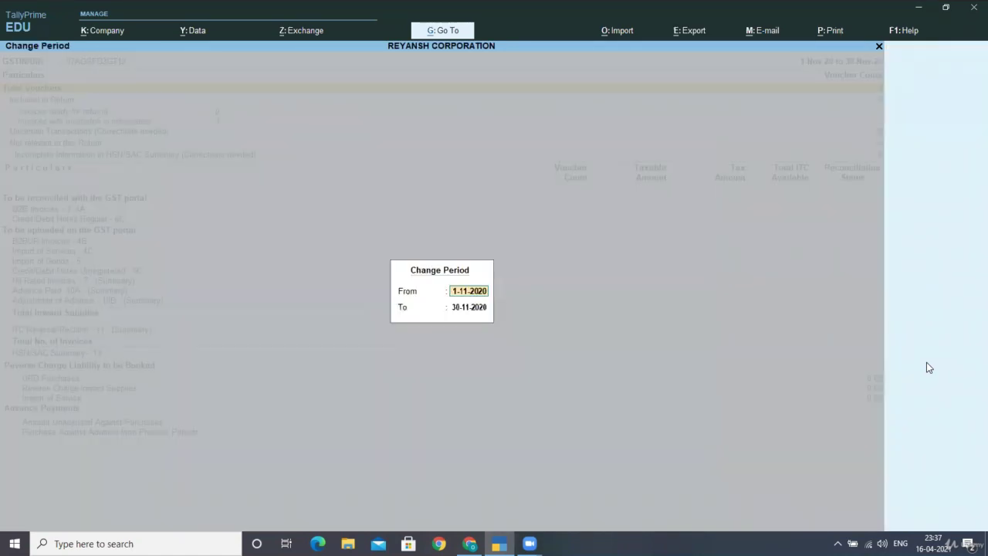
text(1-4)
key(Return)
text(31-)
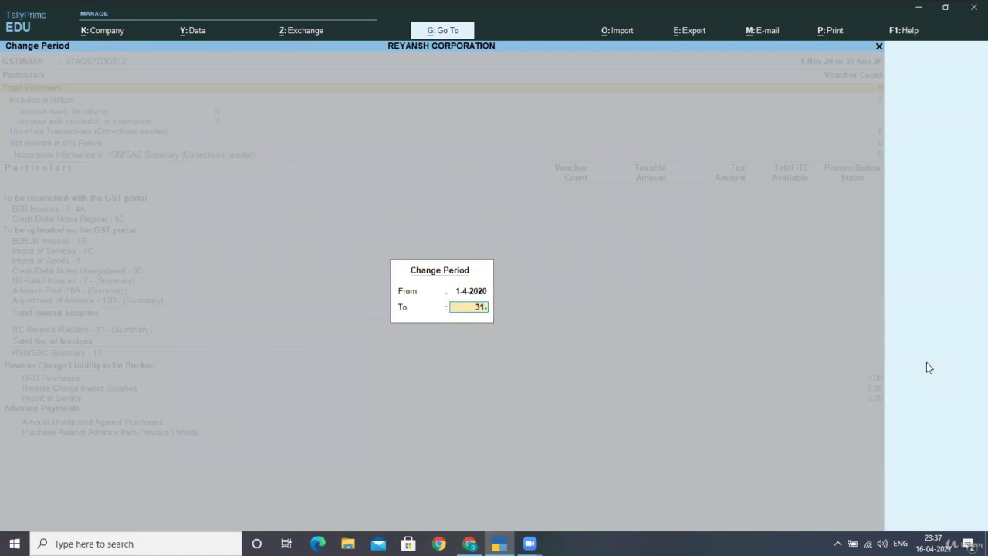
text(3)
key(Return)
key(Down)
key(Down)
key(Down)
key(Down)
key(Down)
key(Down)
key(Down)
key(Down)
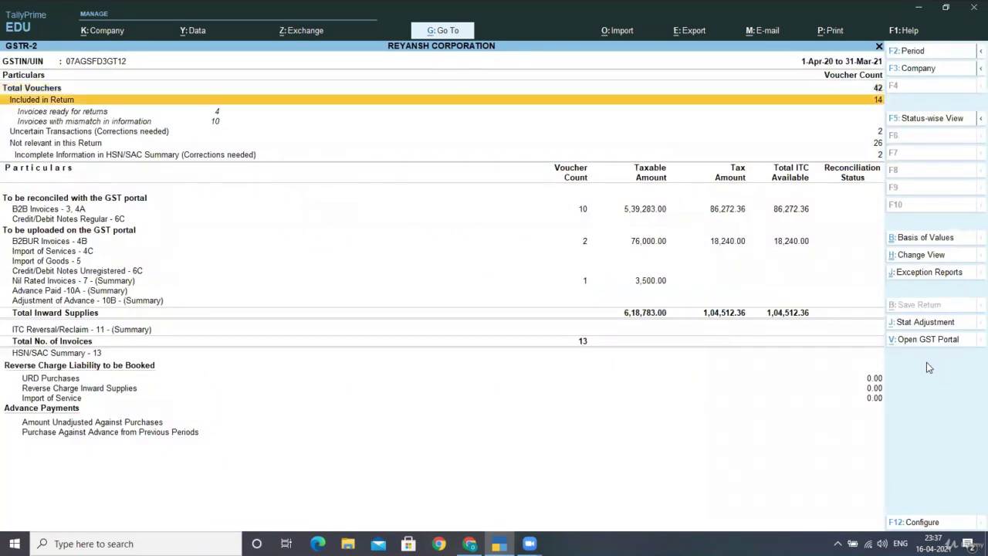
key(Down)
key(Down)
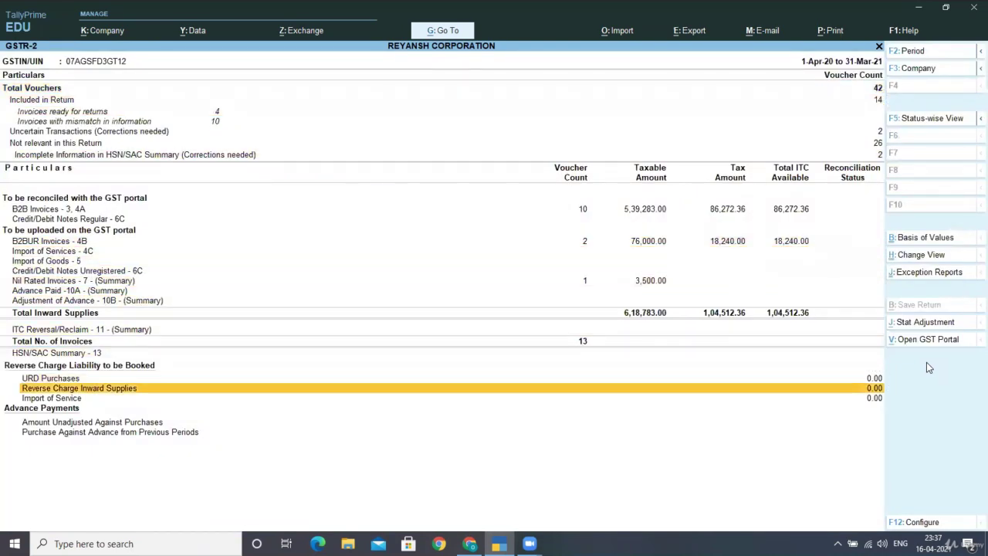
key(Up)
key(Return)
key(Down)
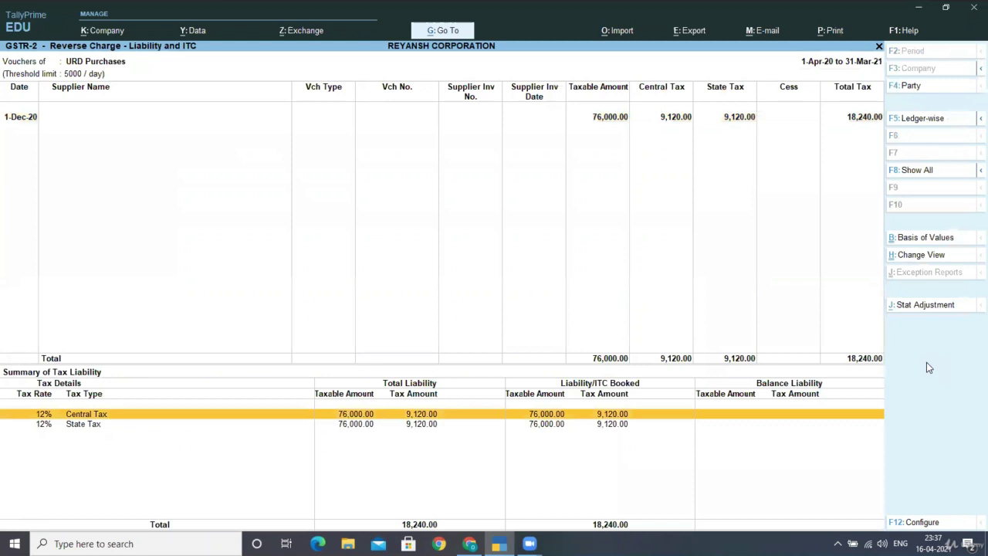
key(Up)
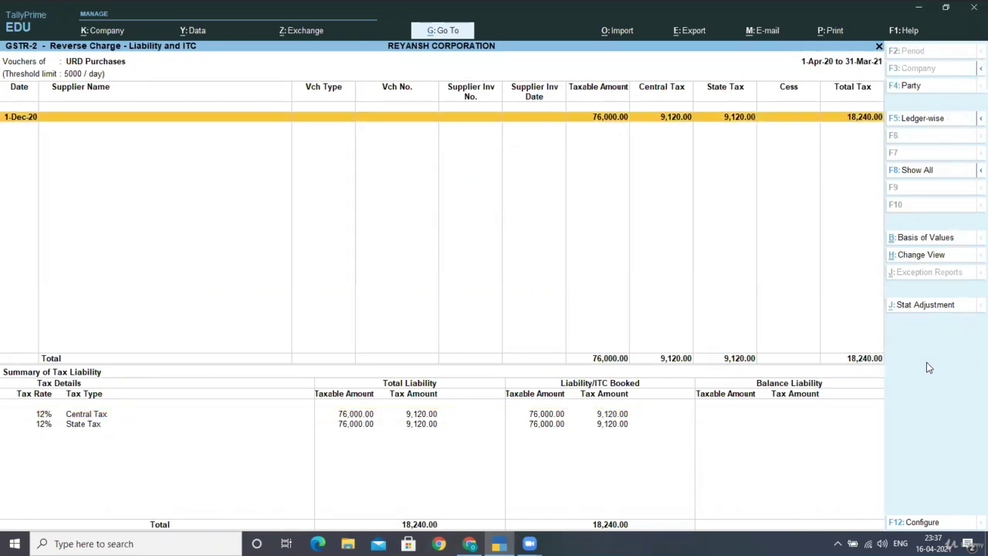
key(Escape)
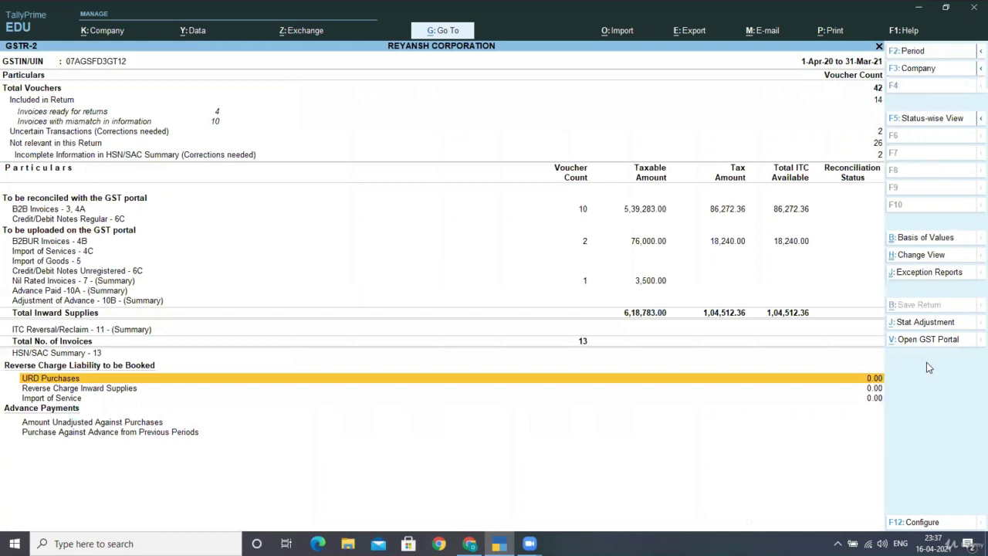